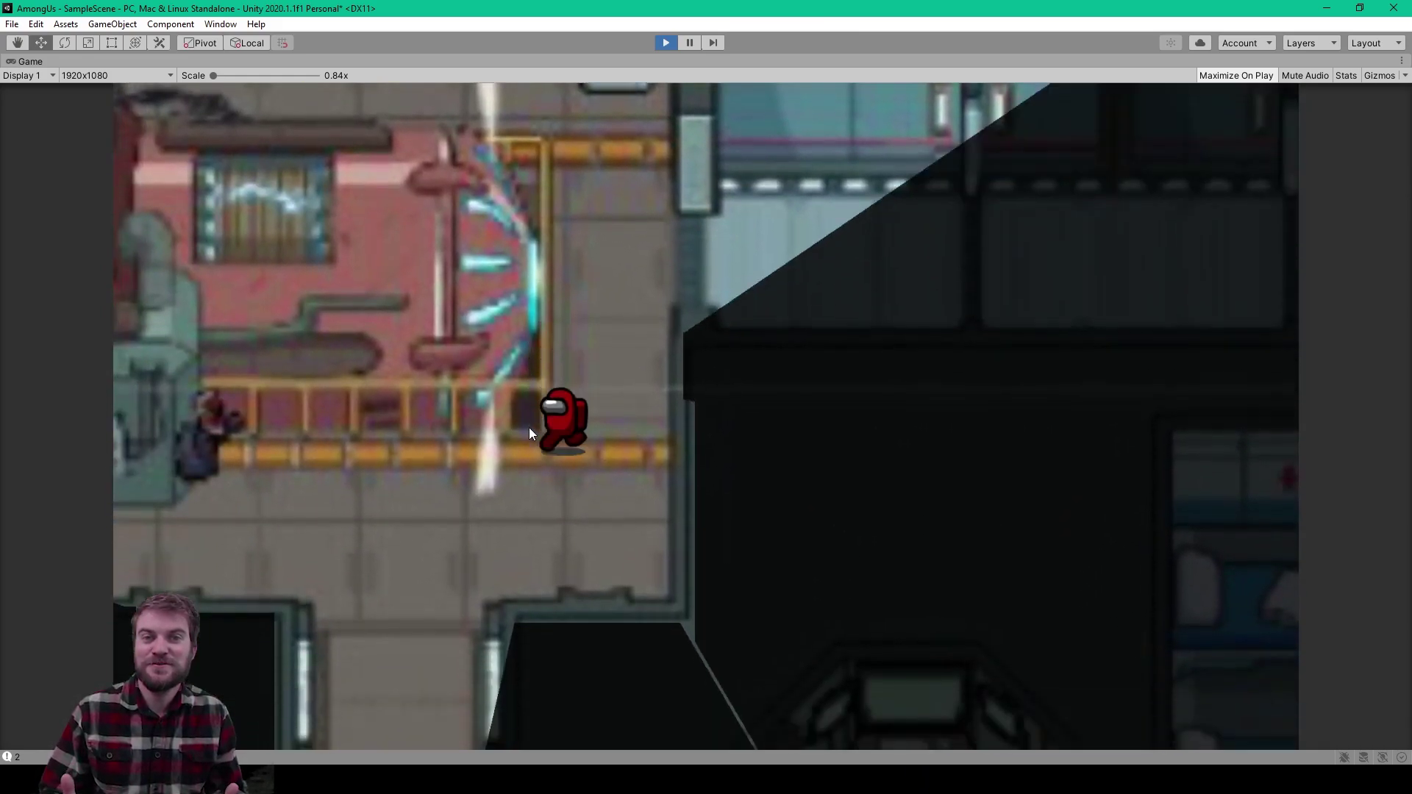
Playtest the red character by walking it through the Reactor and Security junction, past the engine room and into the storage room.
key("s")
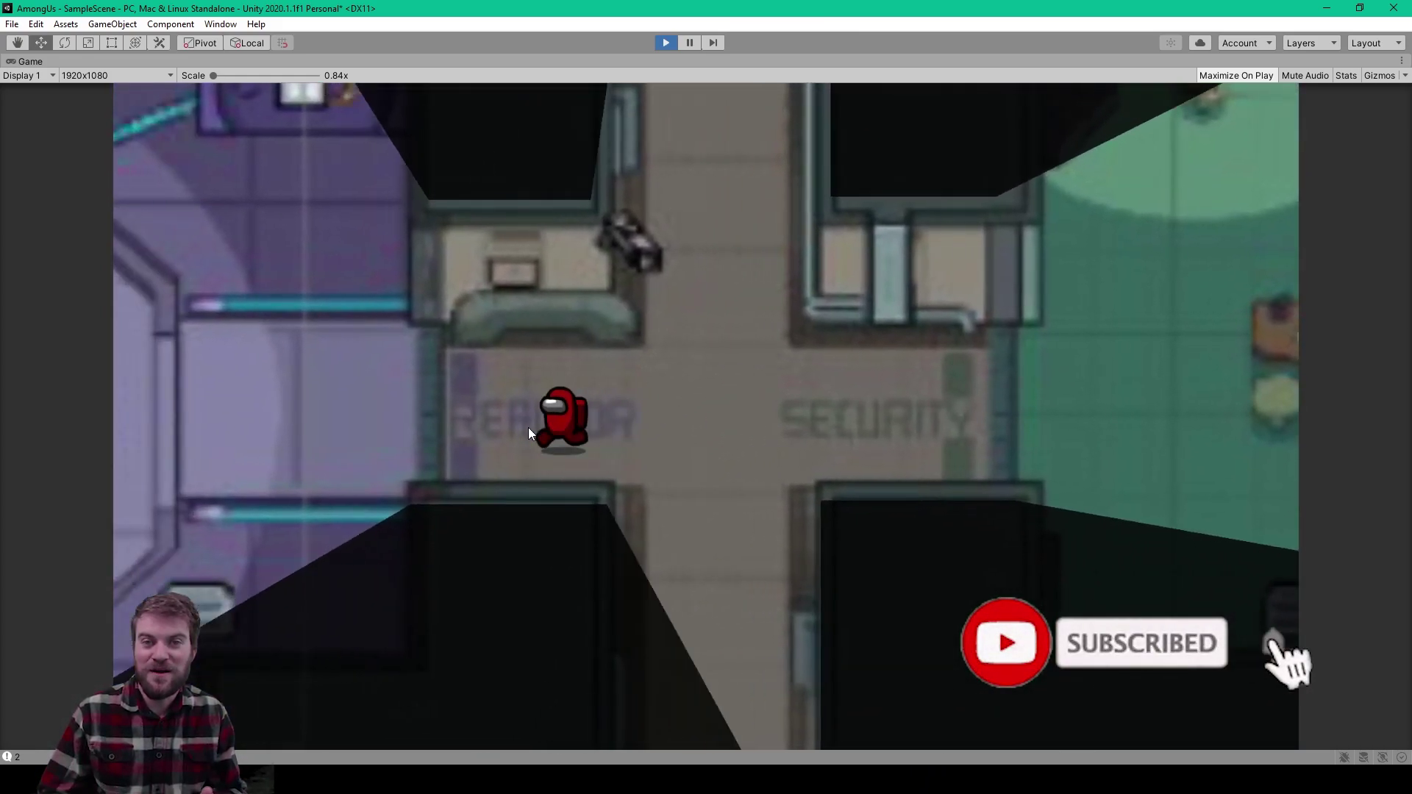
key("a")
key("d")
key("s")
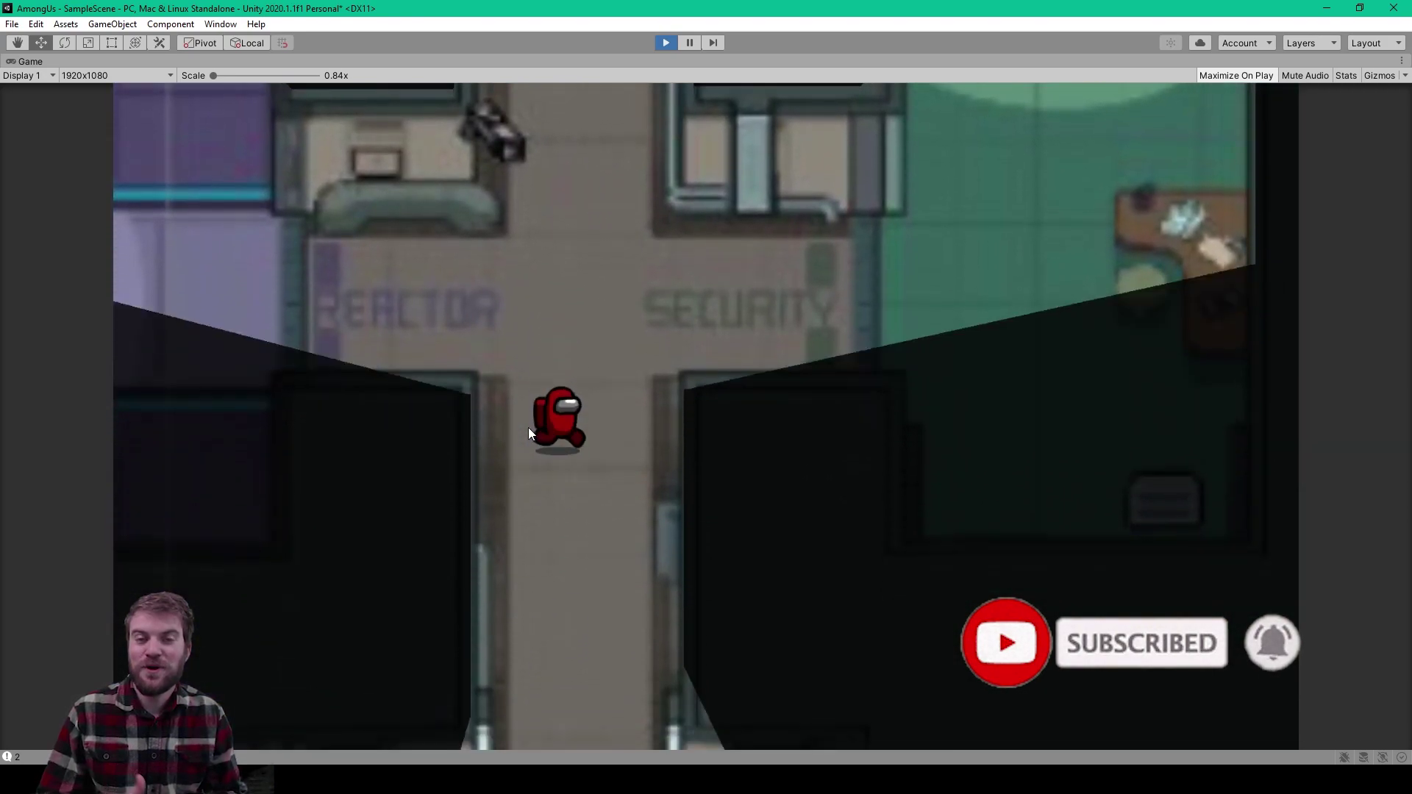
key("s")
key("d")
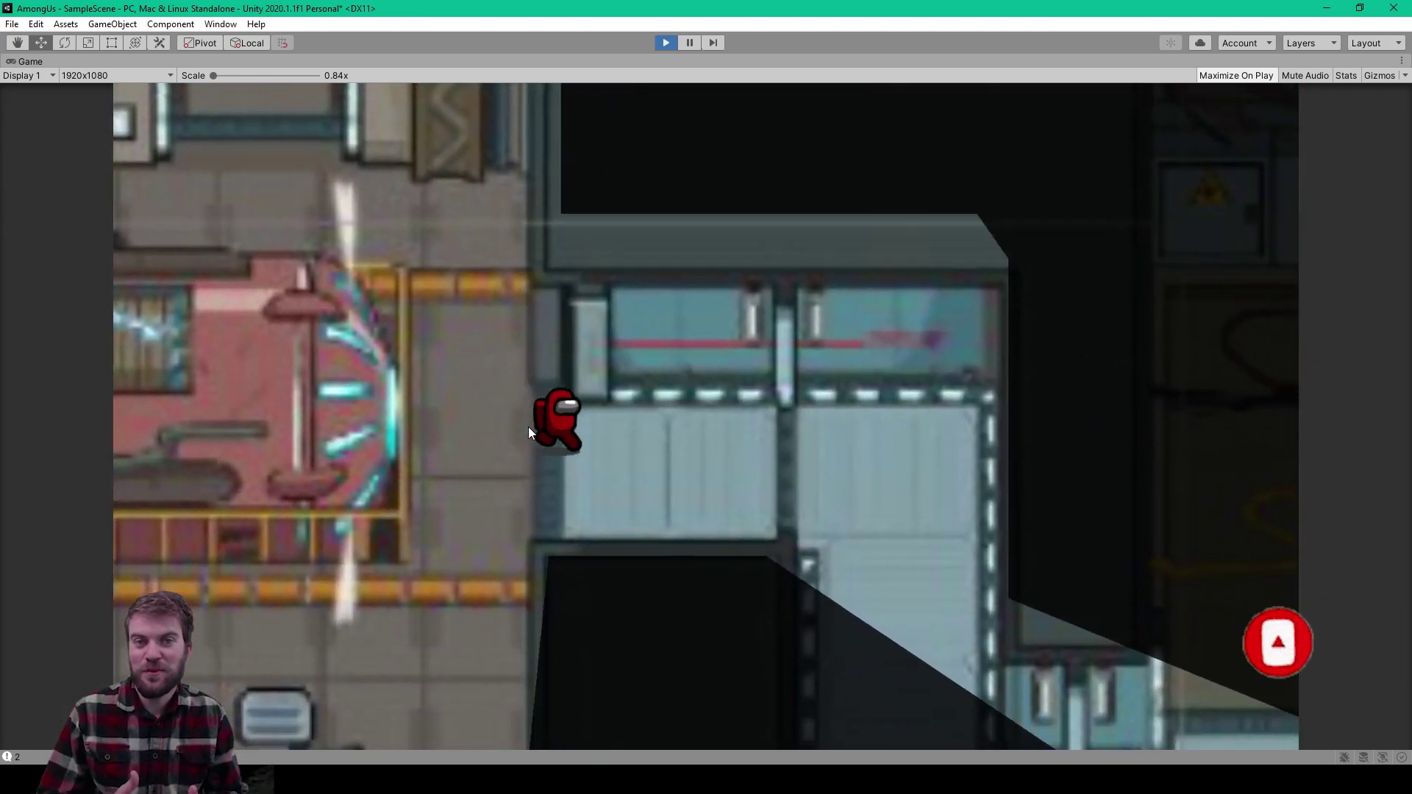
key("s")
key("d")
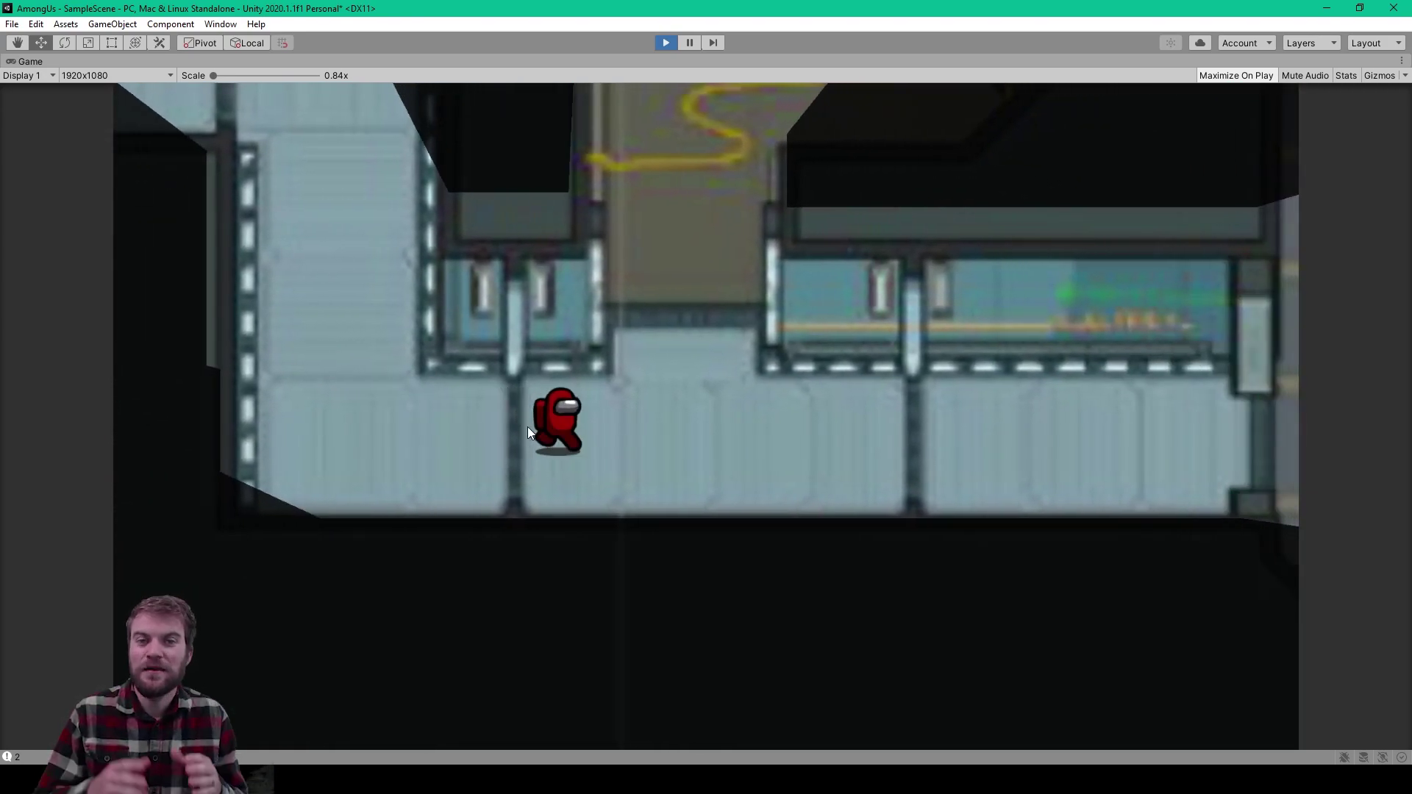
key("d")
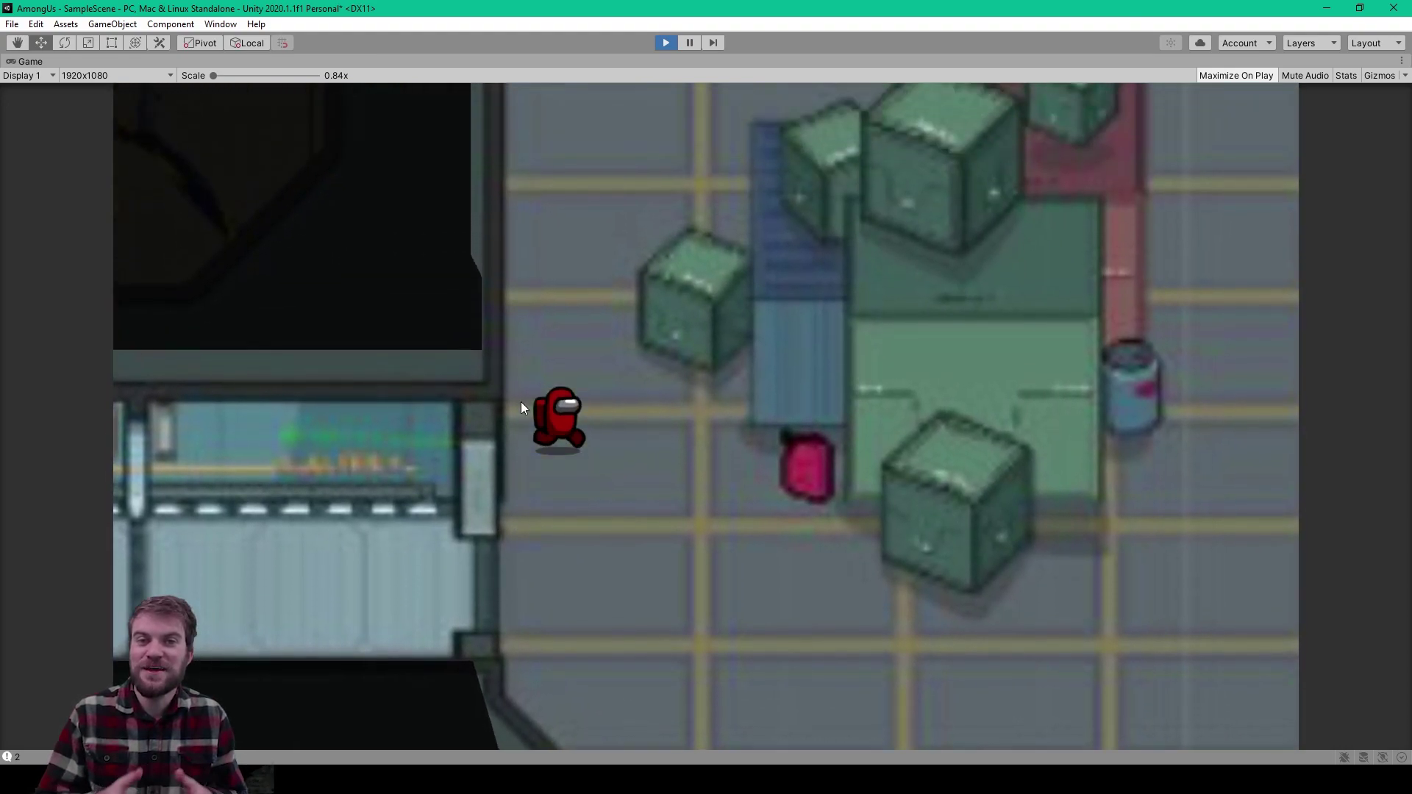
Walk the red character from storage up into the cafeteria and past the pink, blue and yellow characters.
key("w")
key("d")
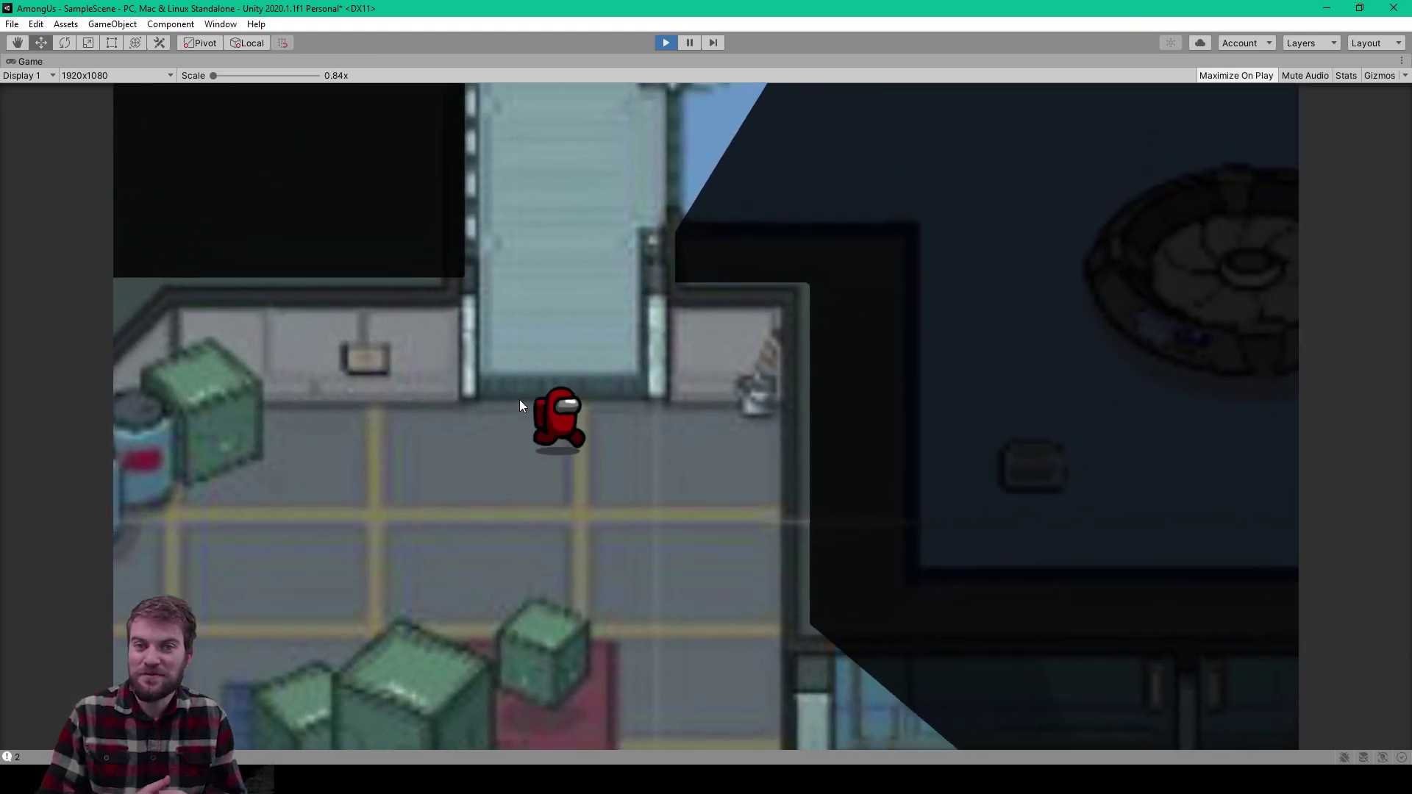
key("w")
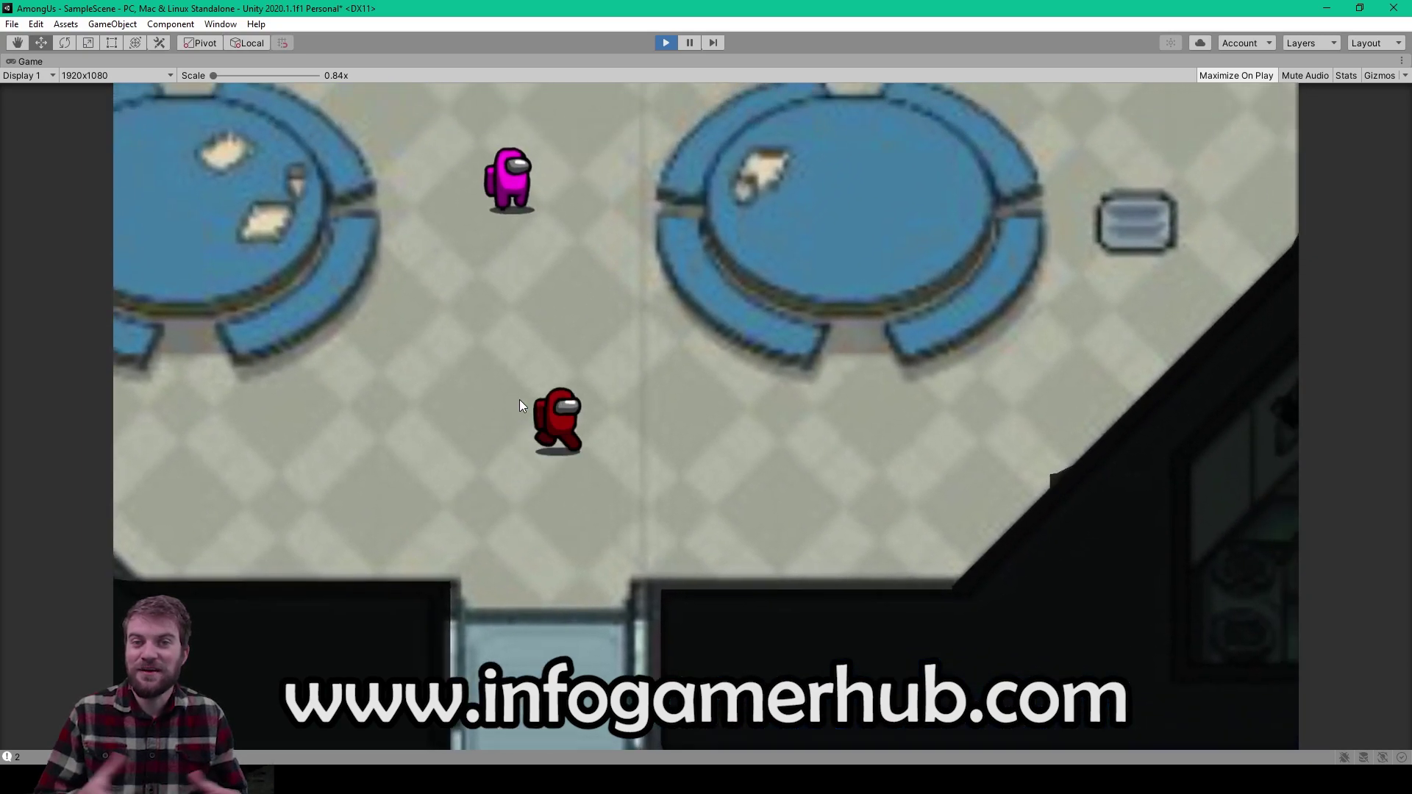
key("w")
key("a")
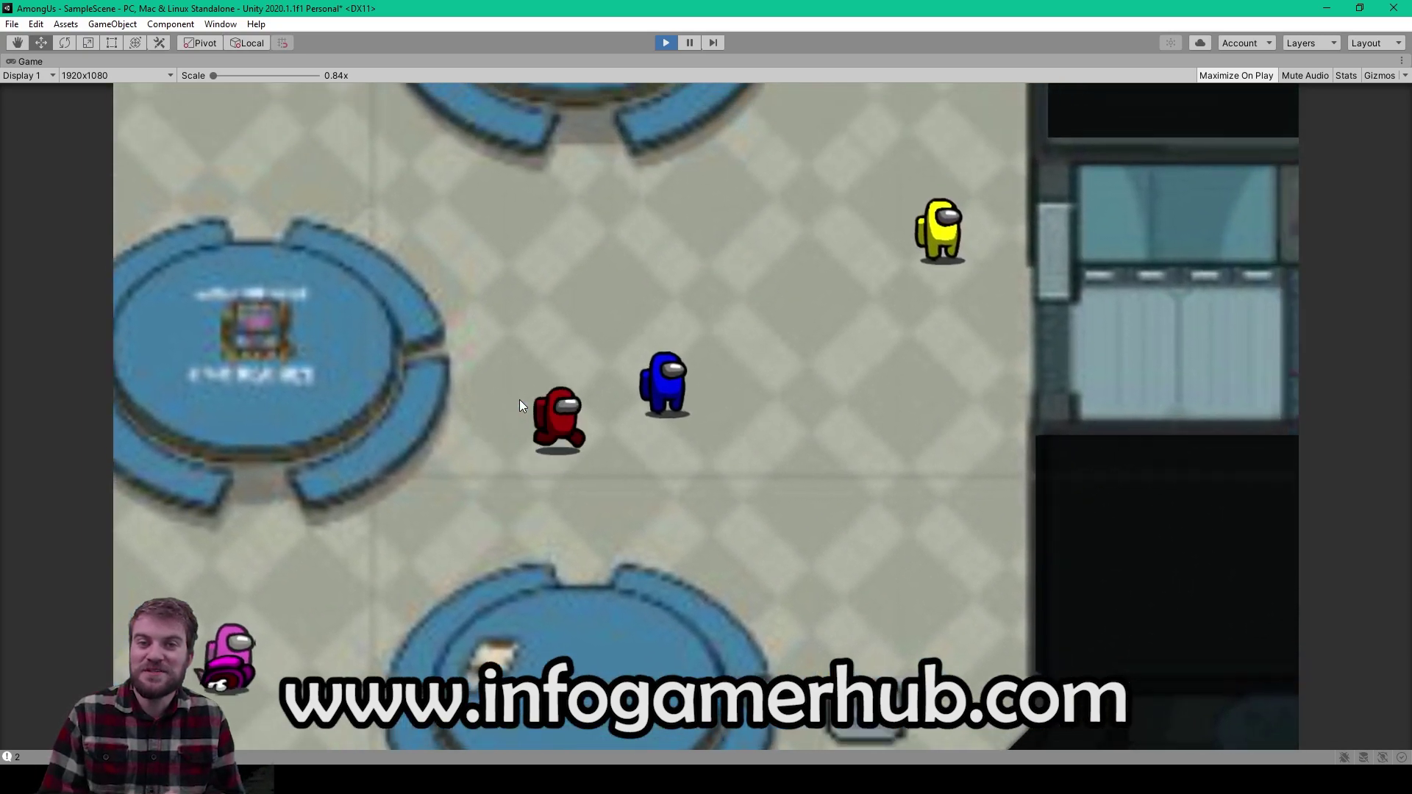
key("d")
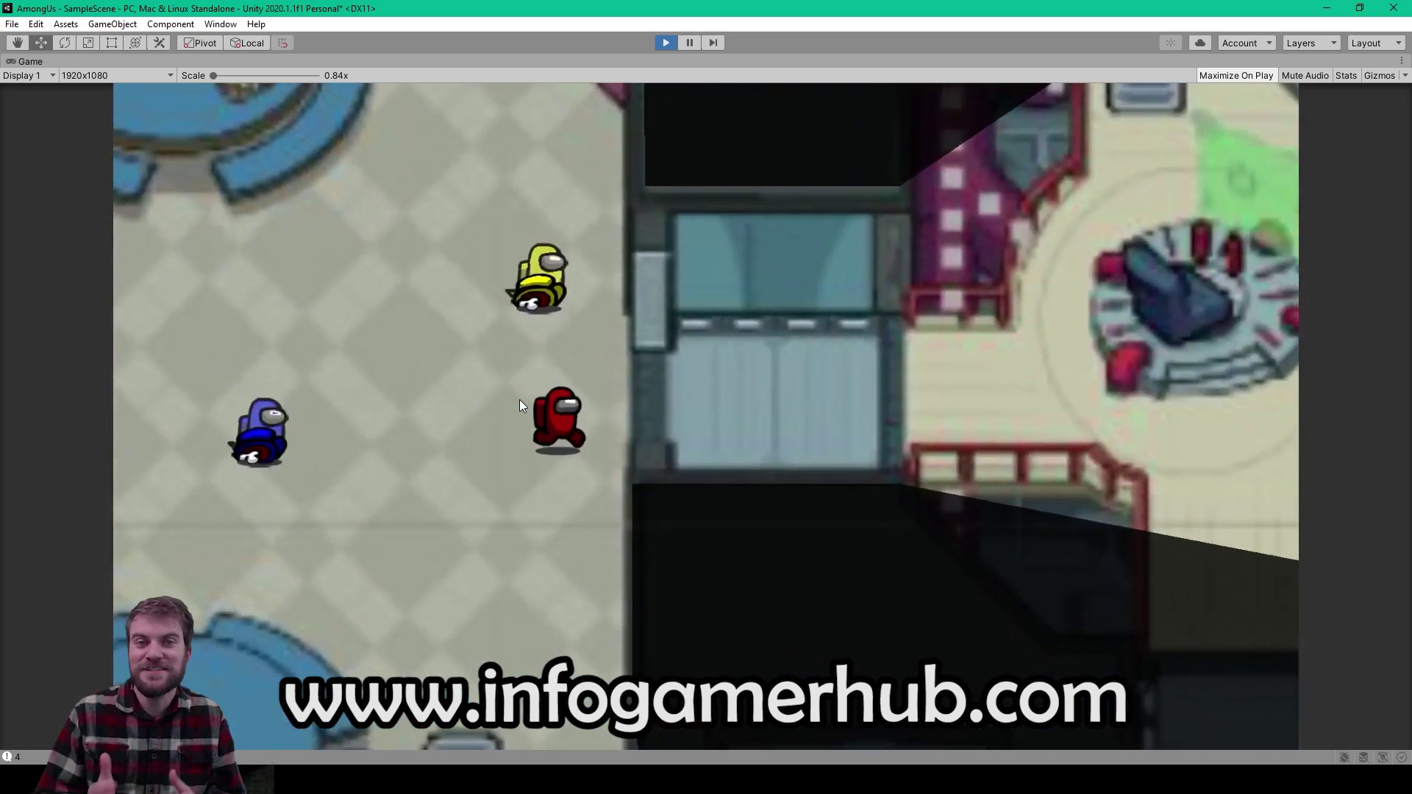
Walk the red character out of the cafeteria and down the corridors, through the round-floored room into the hallway beyond it.
key("s")
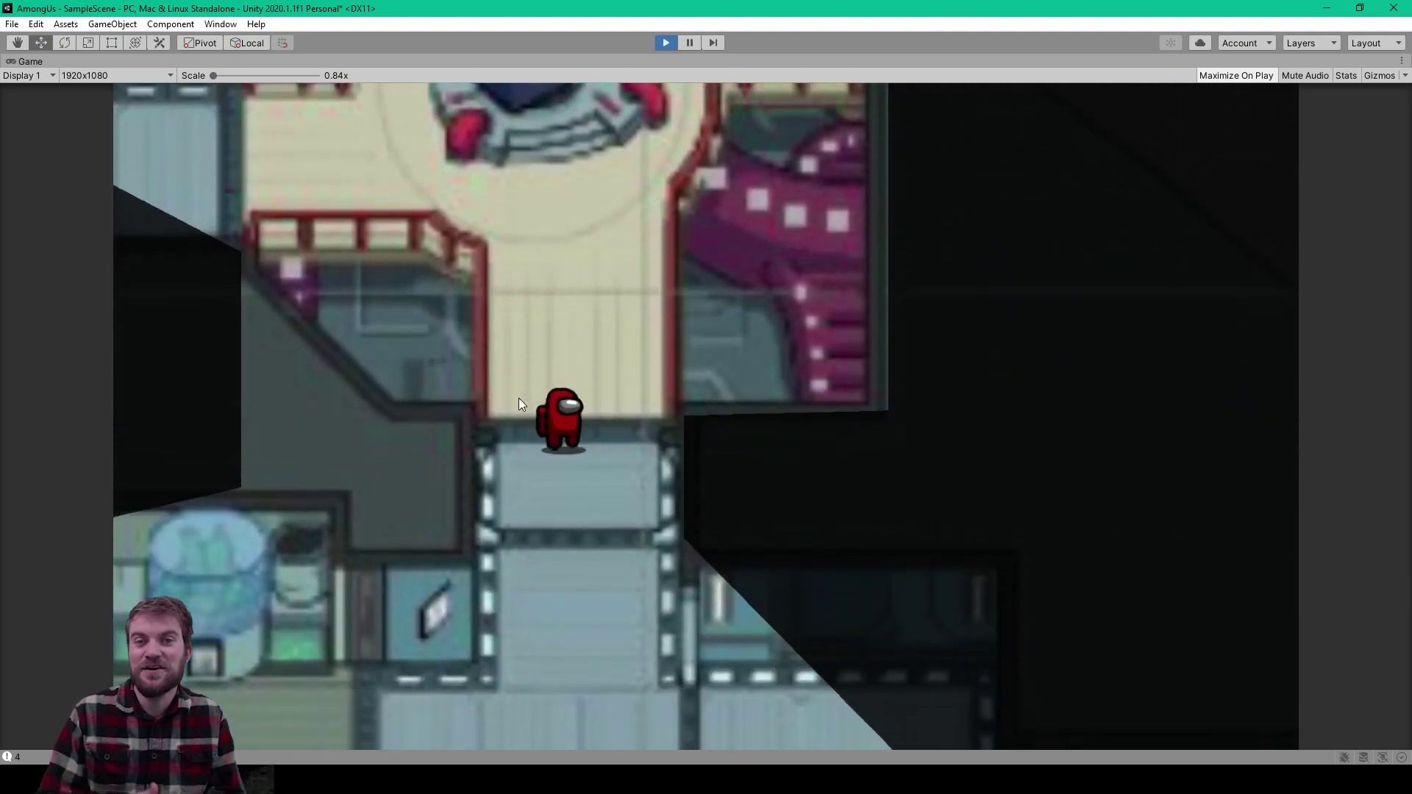
key("d")
key("a")
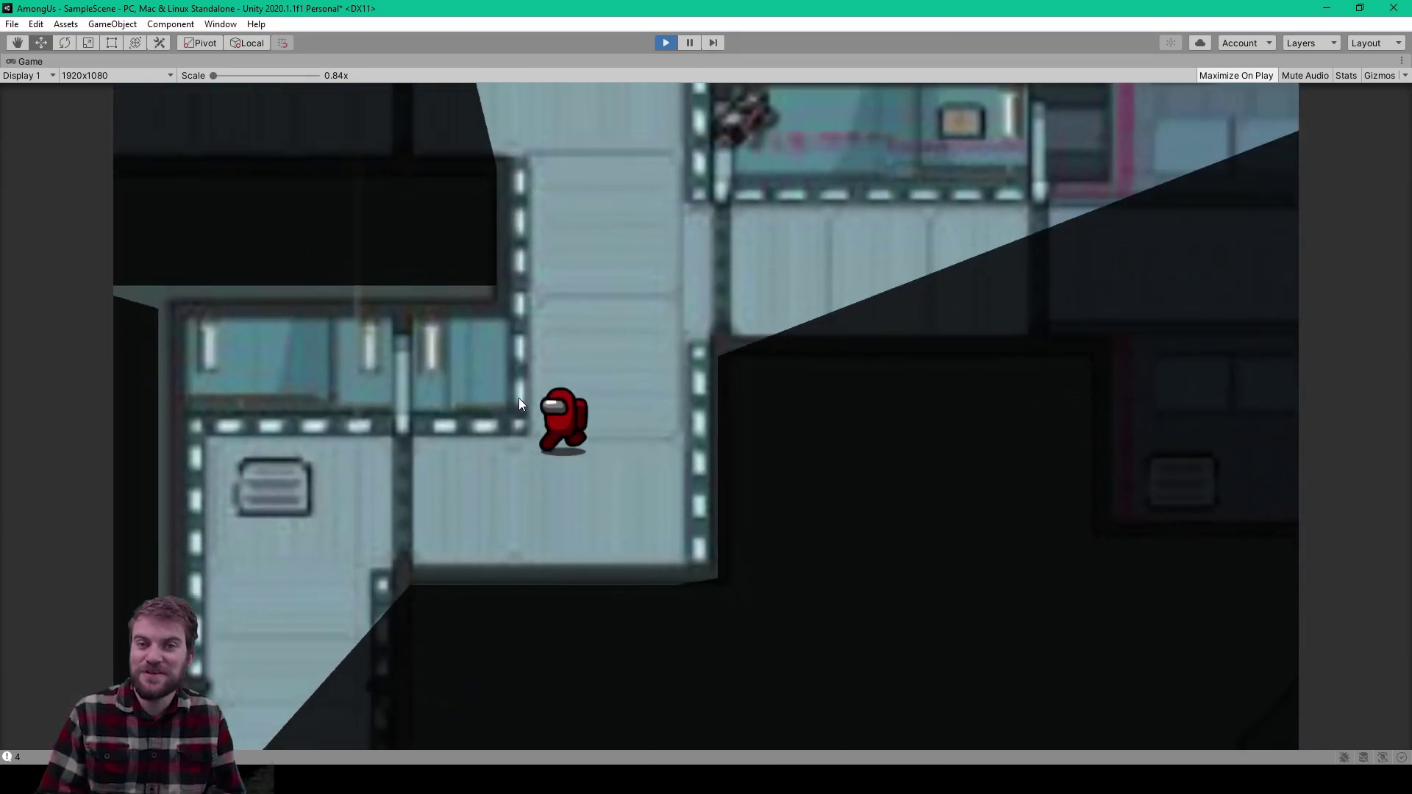
key("s")
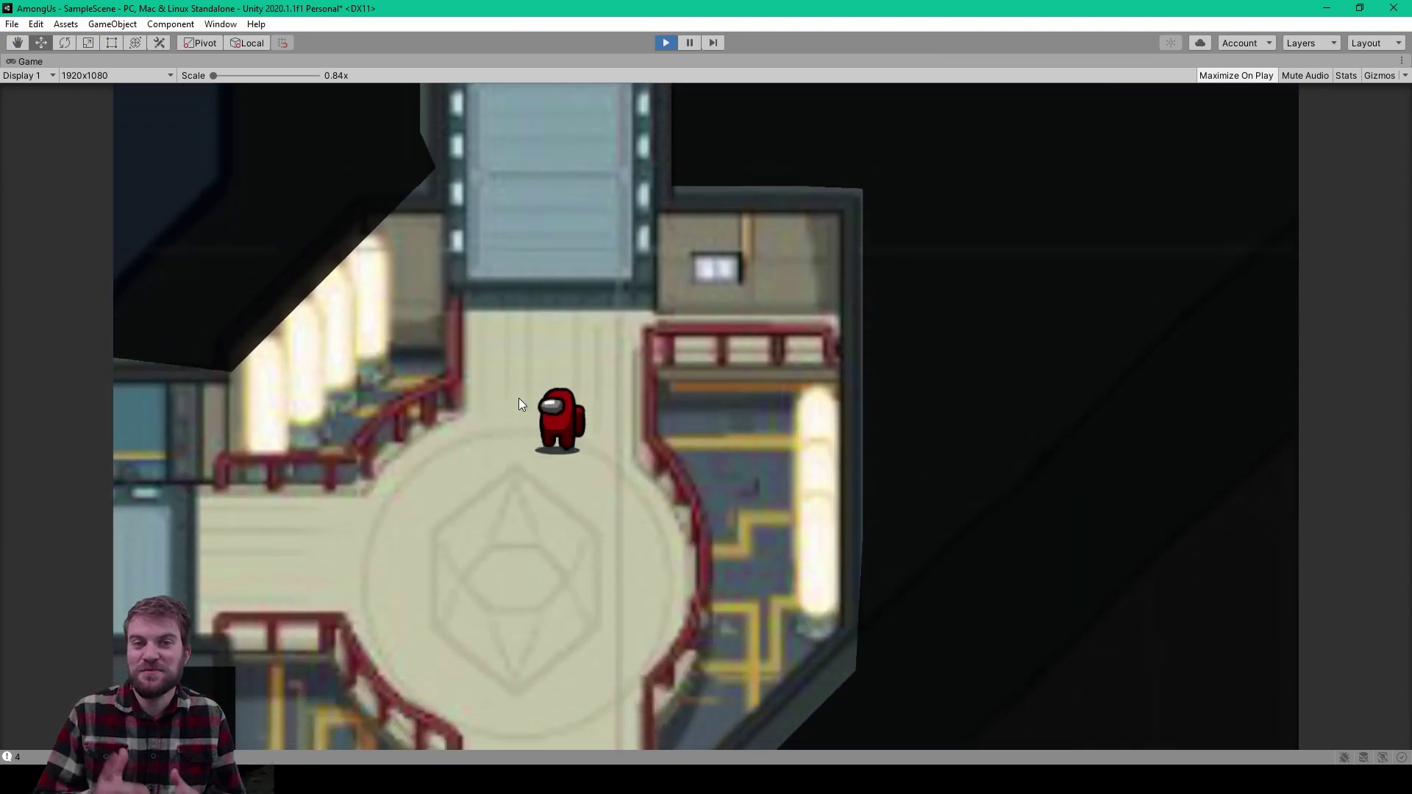
key("s")
key("a")
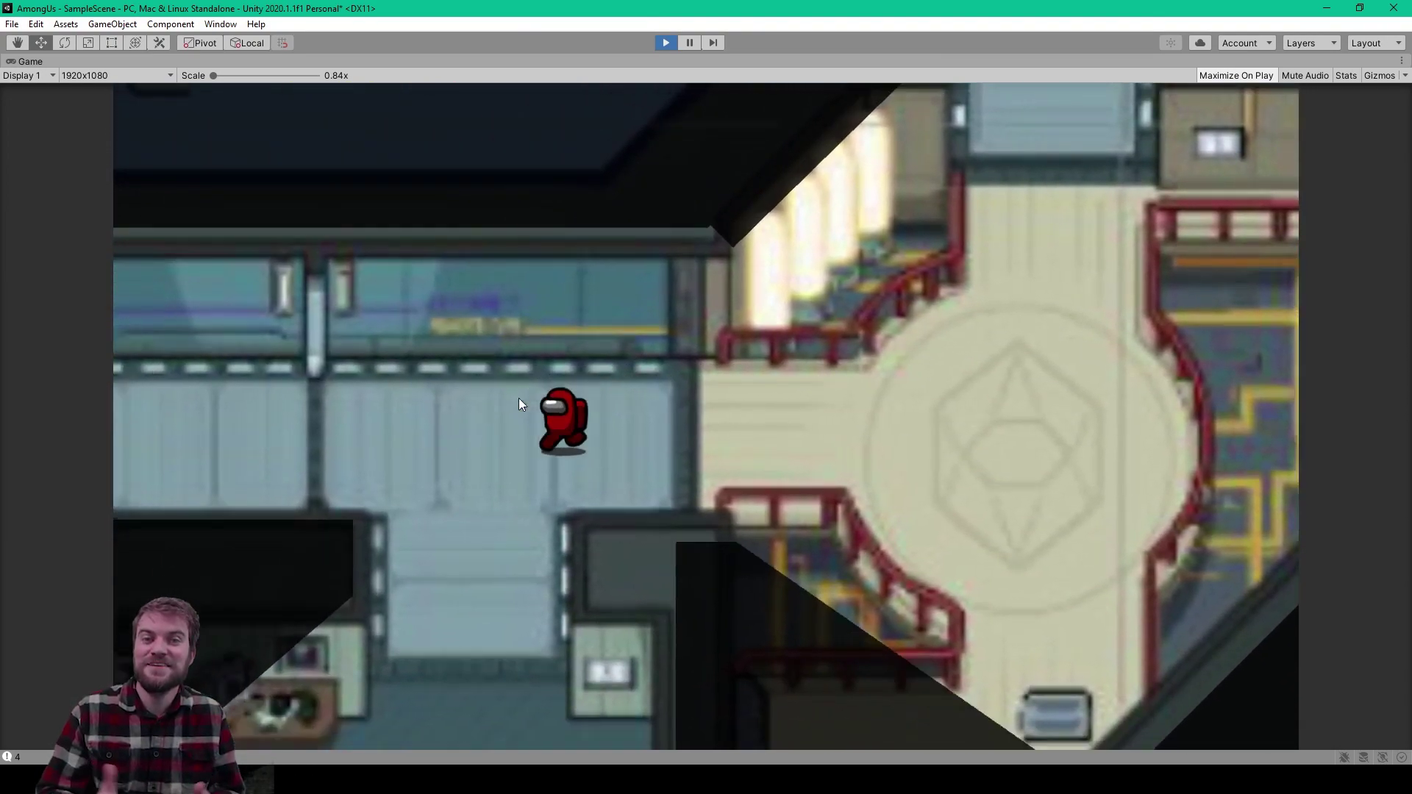
key("s")
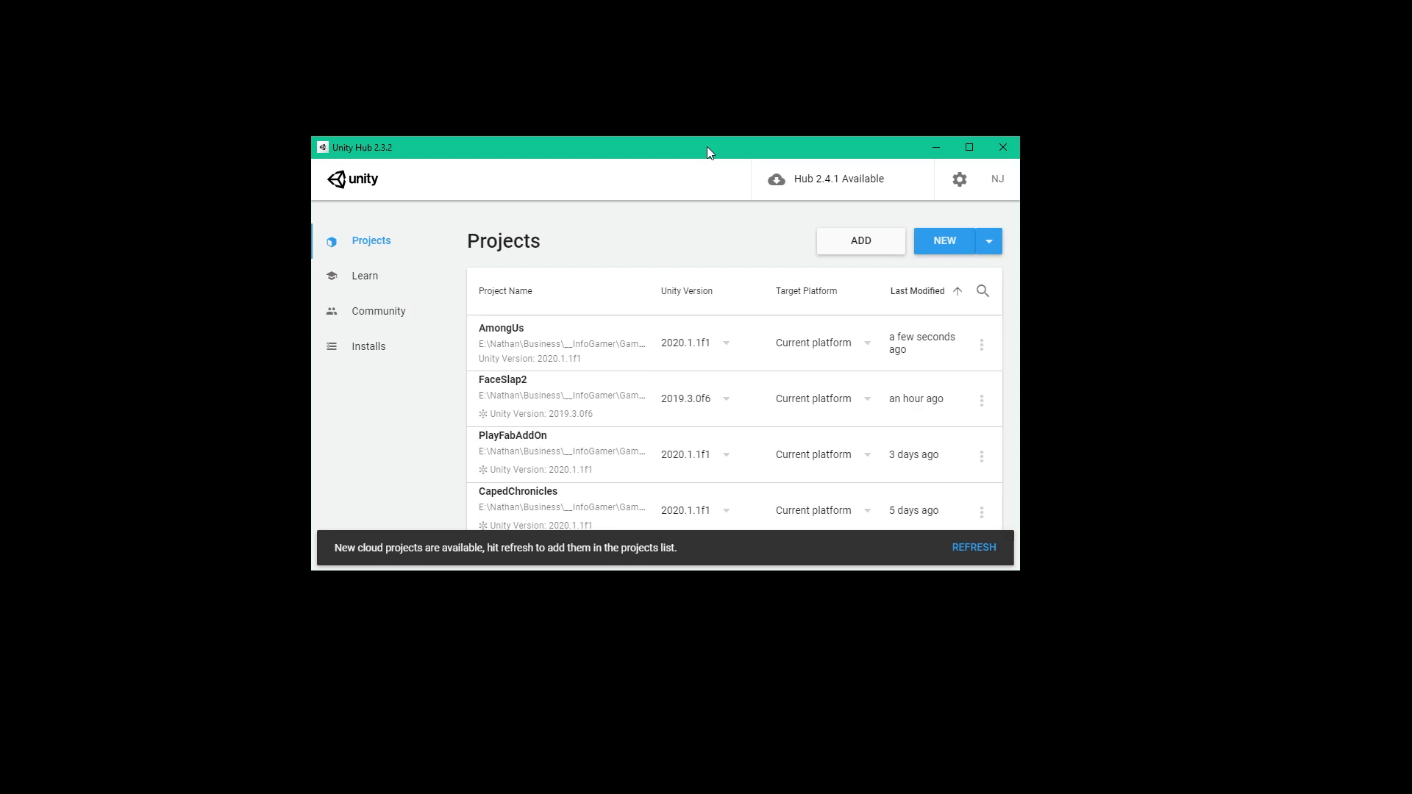
In Unity Hub, create a new project from the 2D template.
left_click(932, 247)
left_click(426, 313)
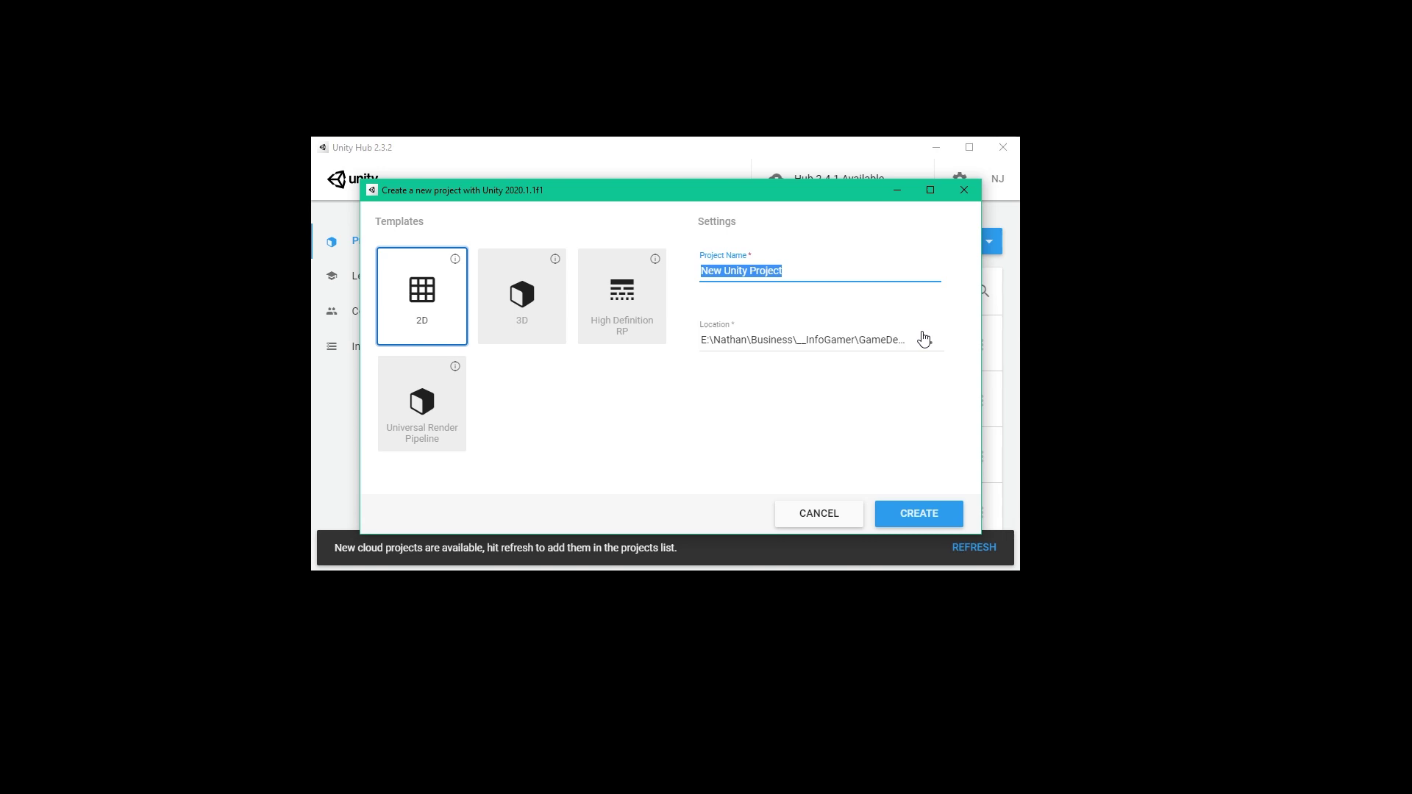
left_click(925, 524)
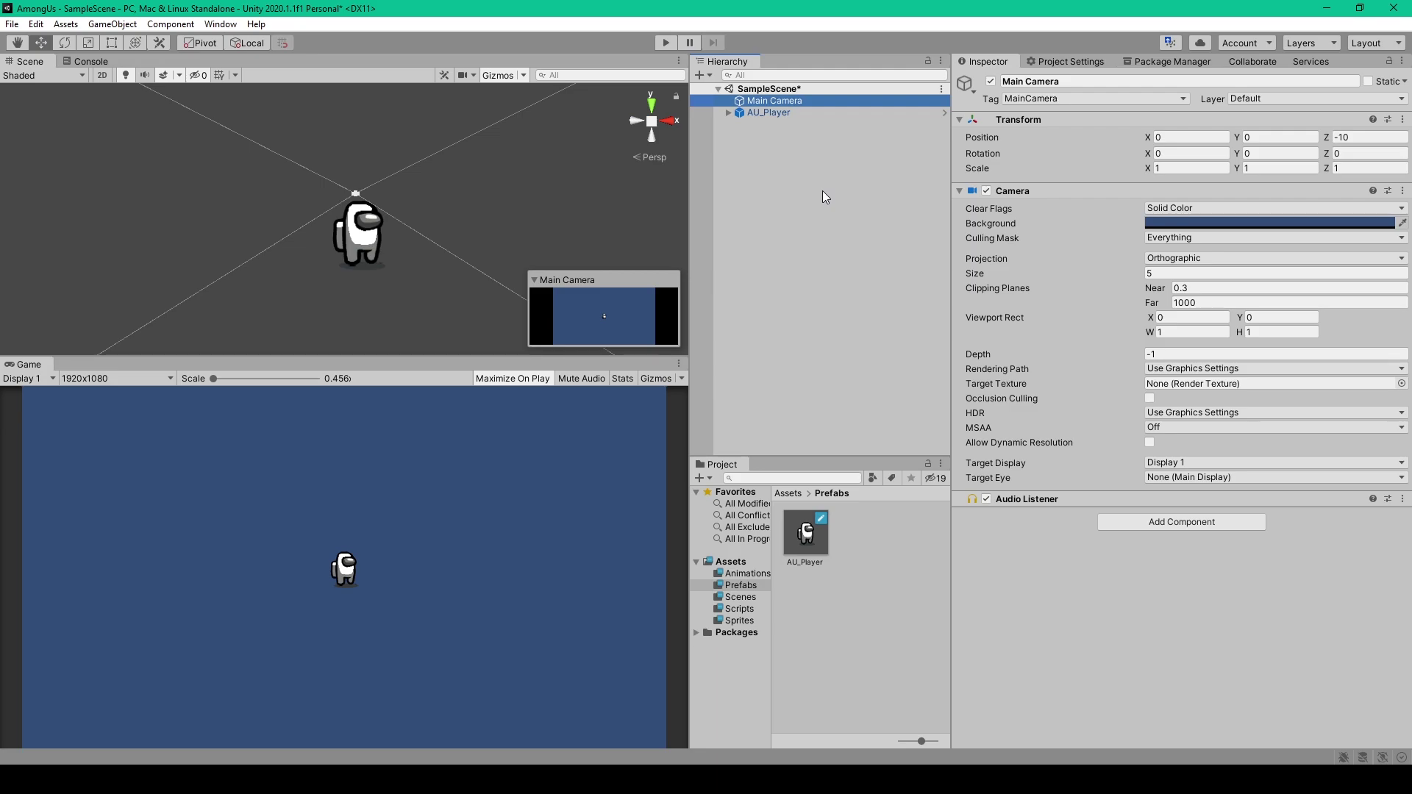
Review the object creation options in the scene, then inspect the tag choices of the AU_Player object.
right_click(798, 176)
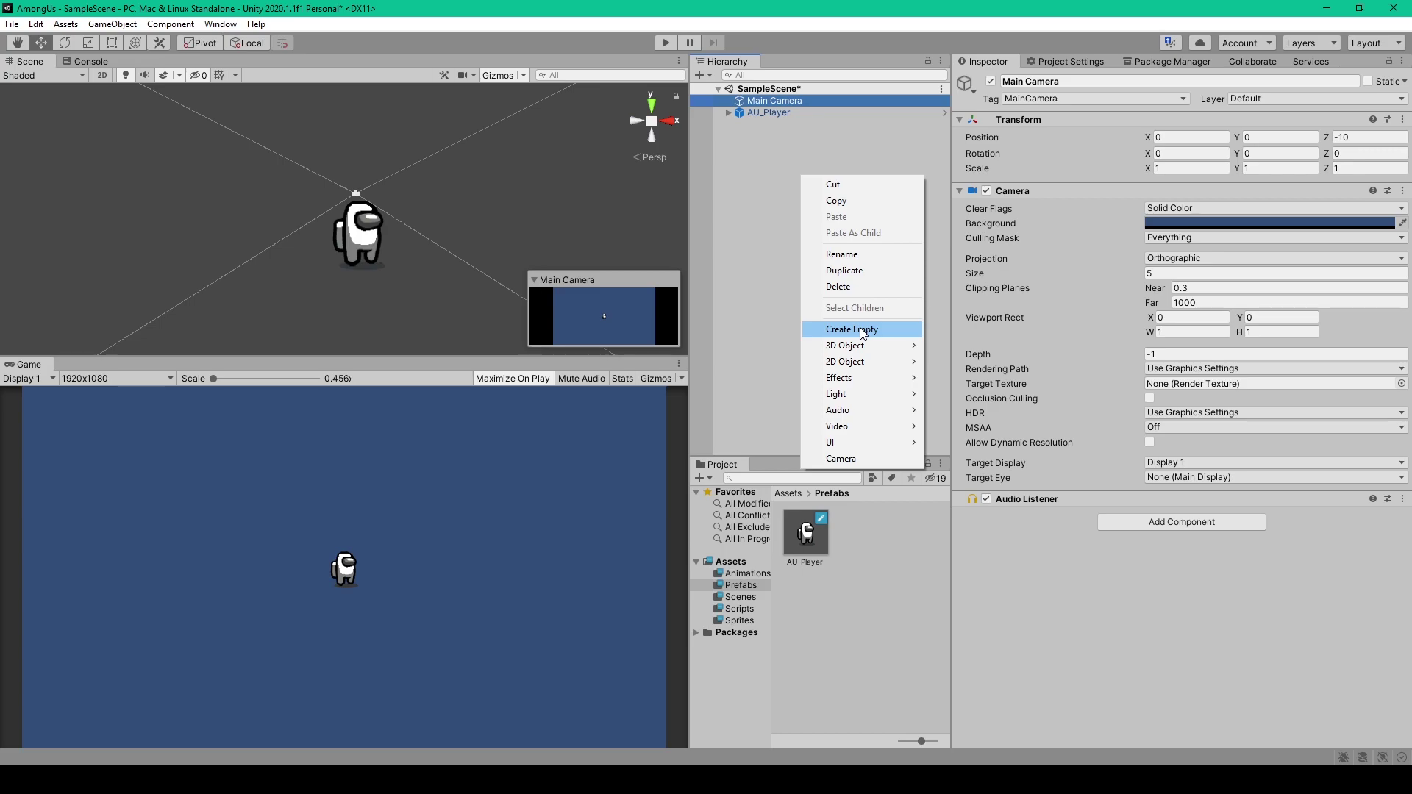
left_click(756, 112)
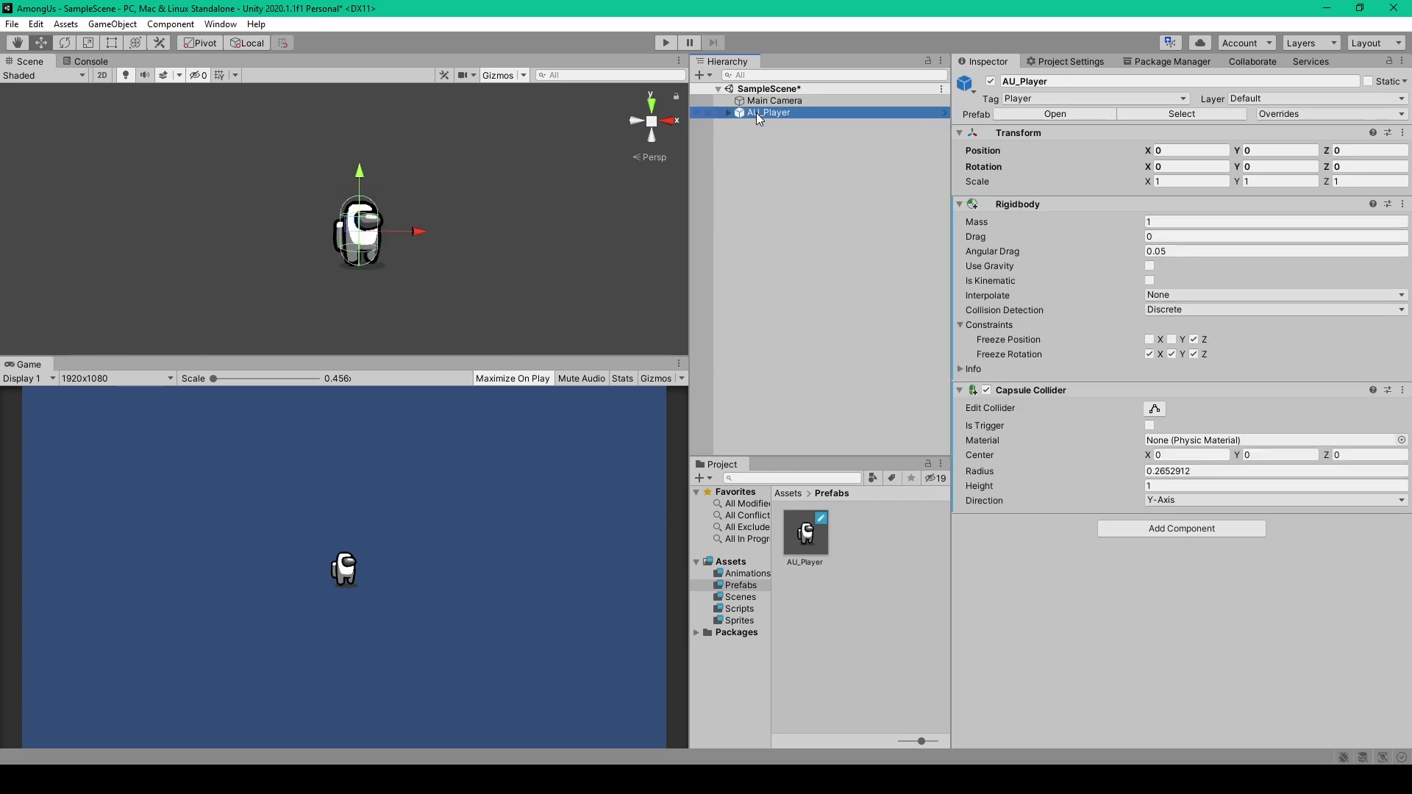
left_click(1079, 99)
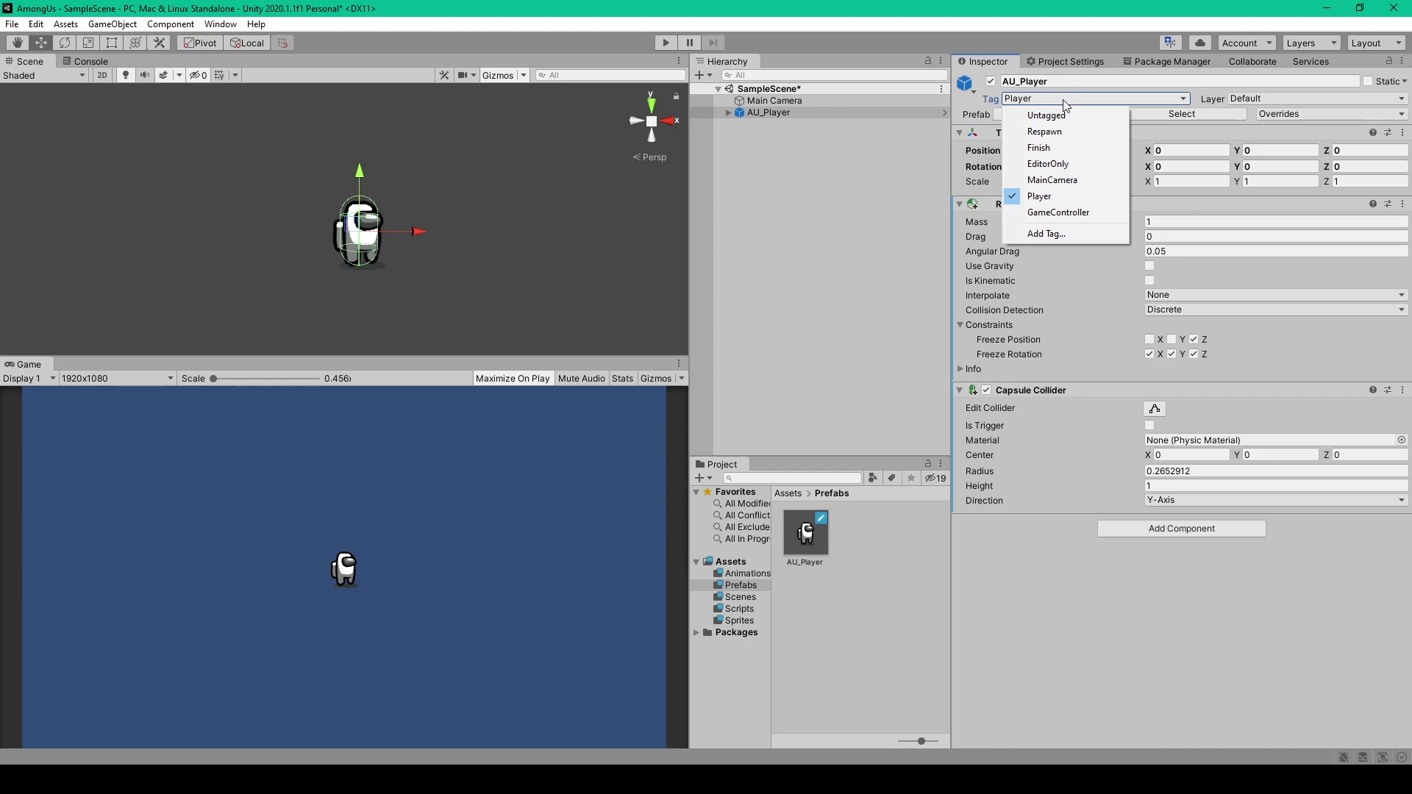
left_click(1063, 103)
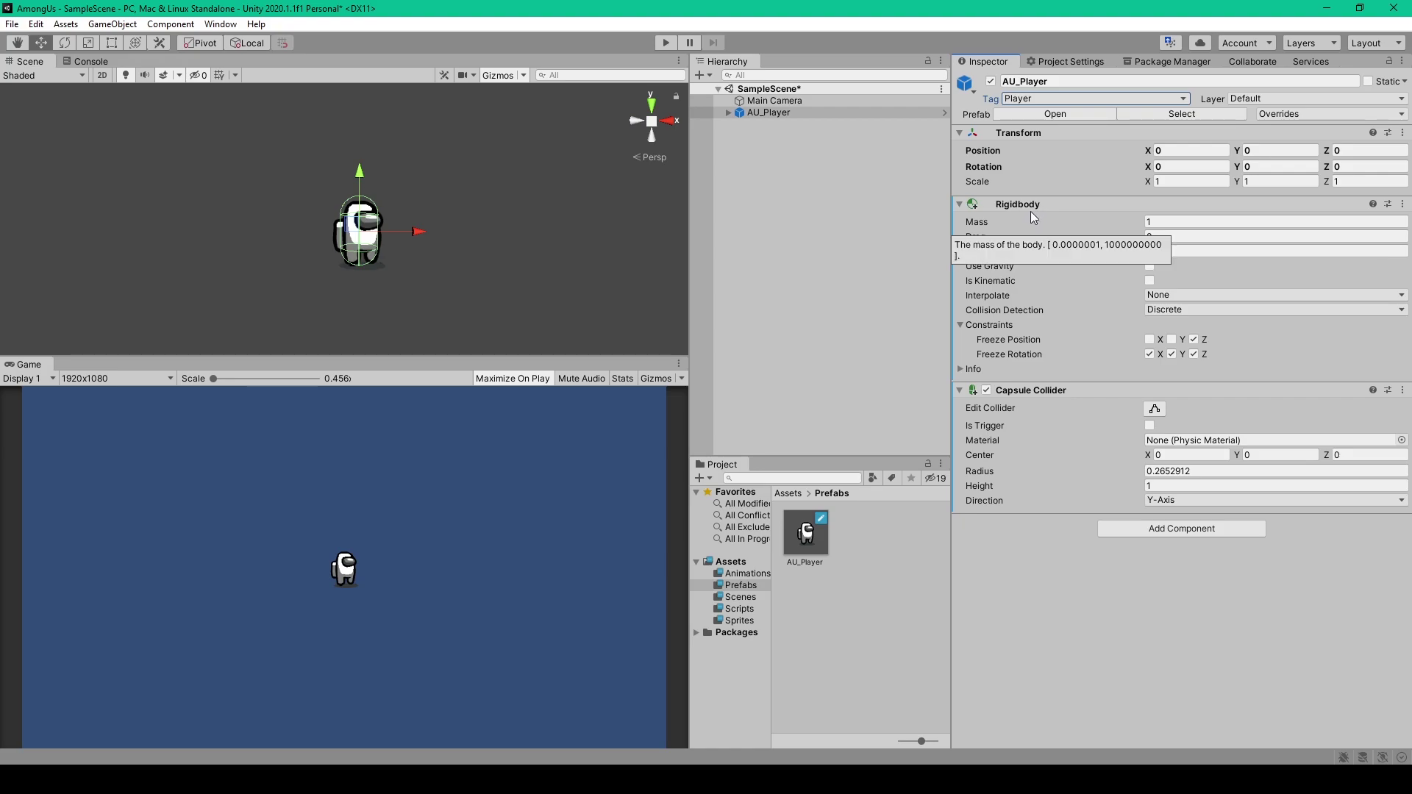
Search the components available for AU_Player for "rig" and "cap", without adding any.
left_click(1170, 529)
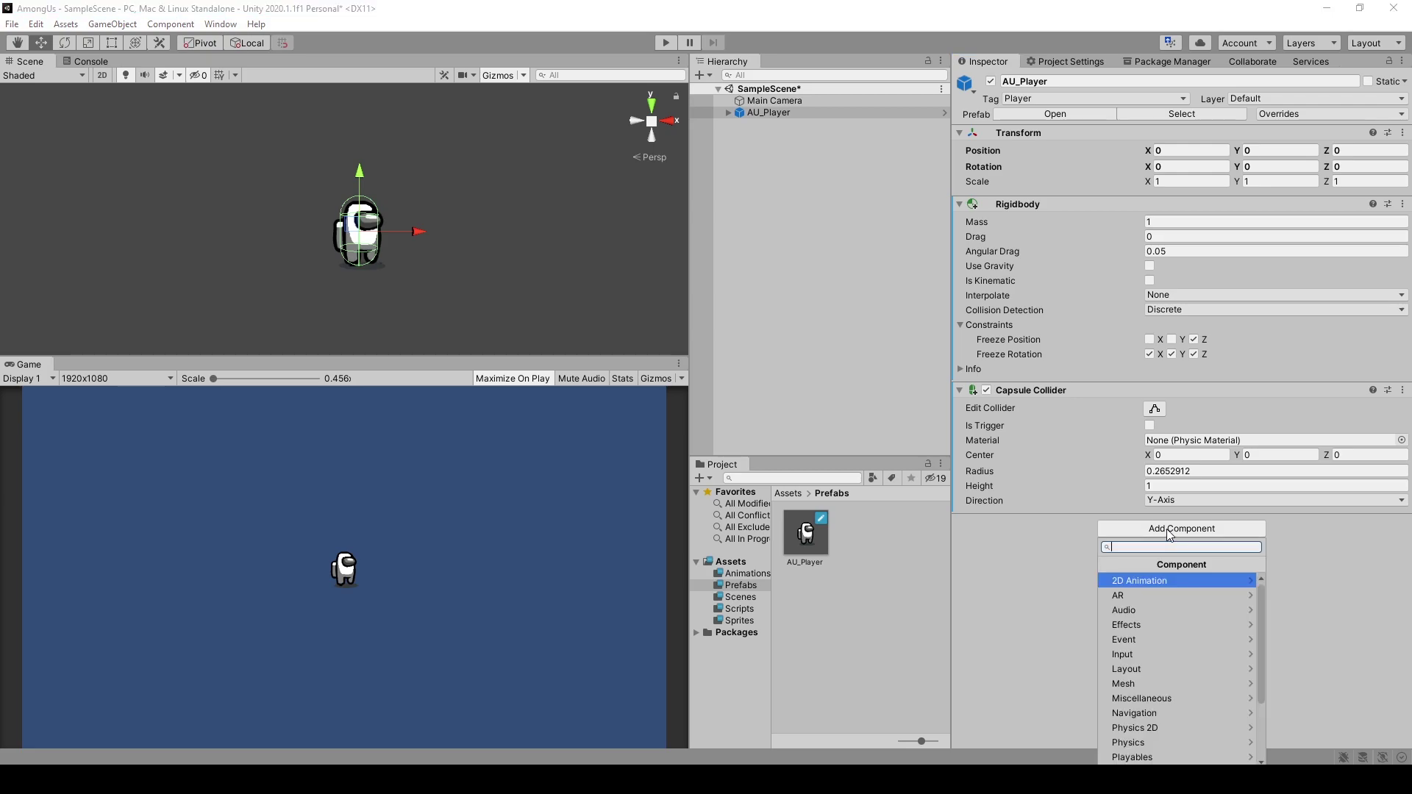
type("rig")
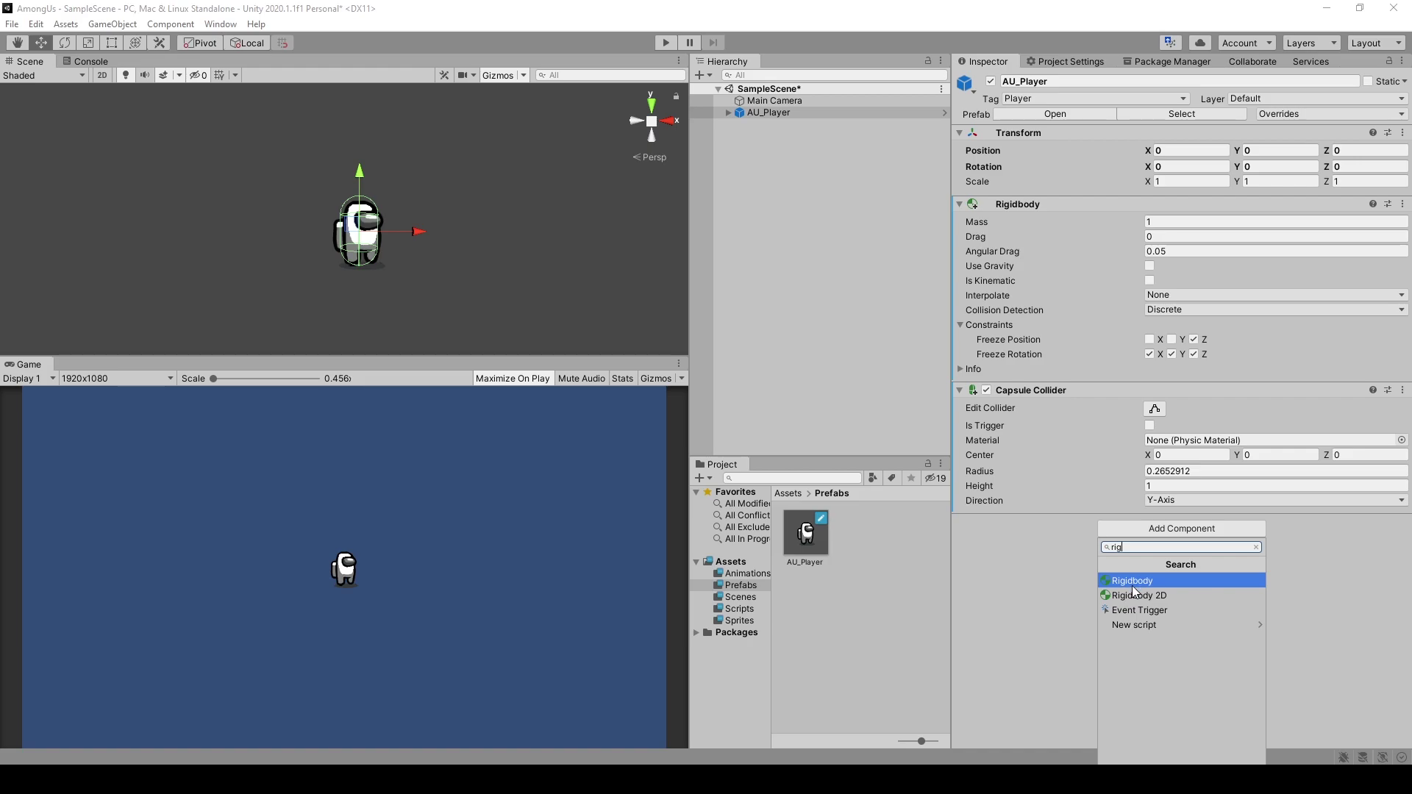
left_click(1037, 591)
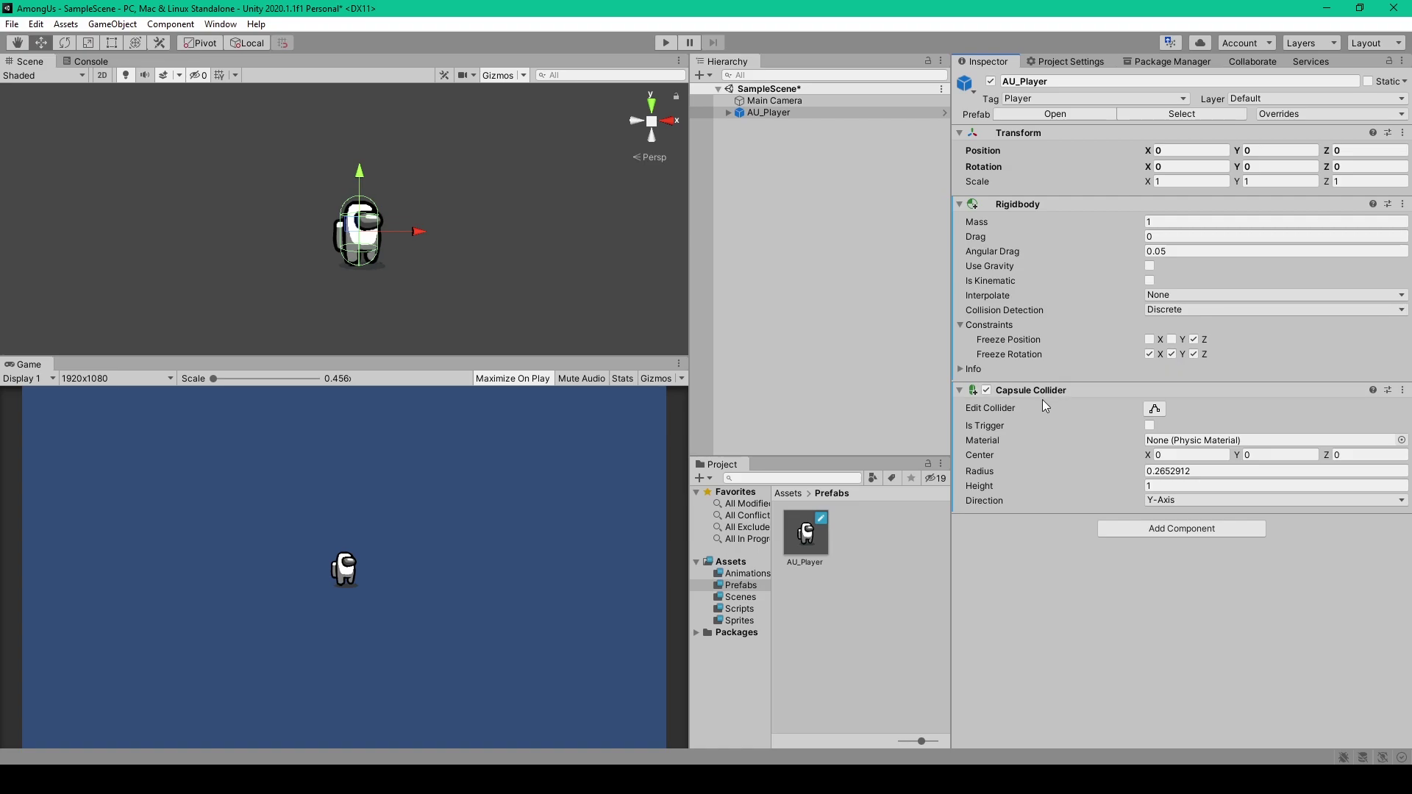
left_click(1206, 532)
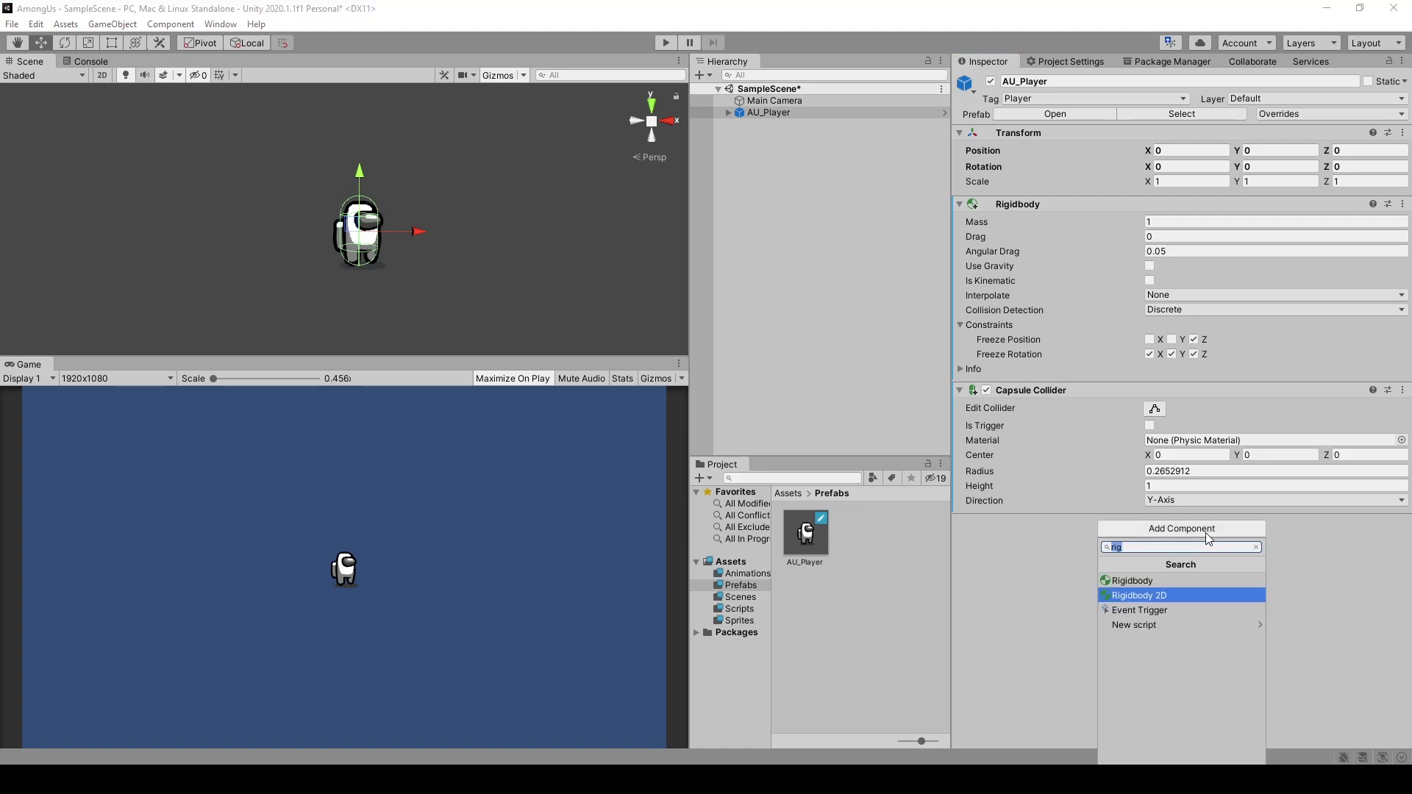
type("cap")
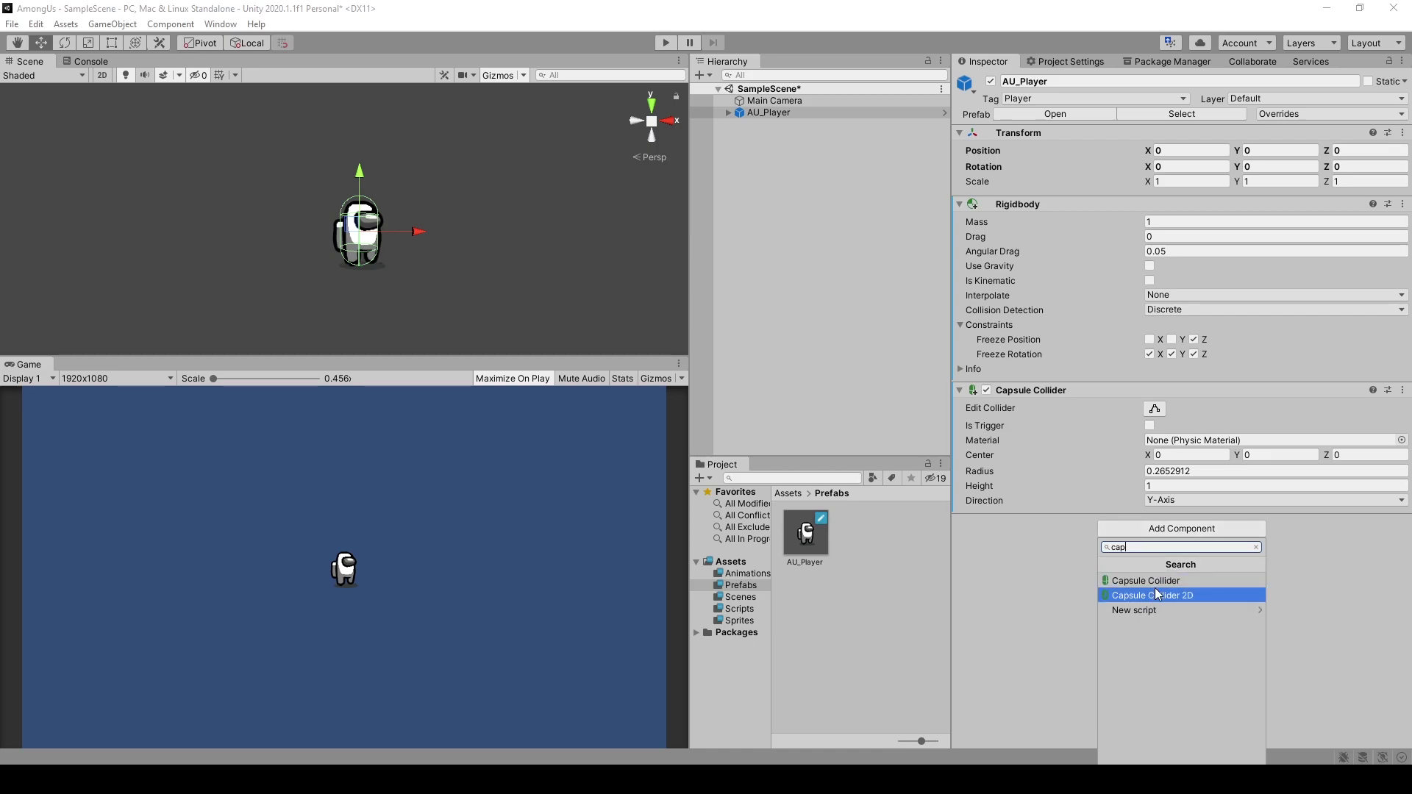
left_click(1104, 426)
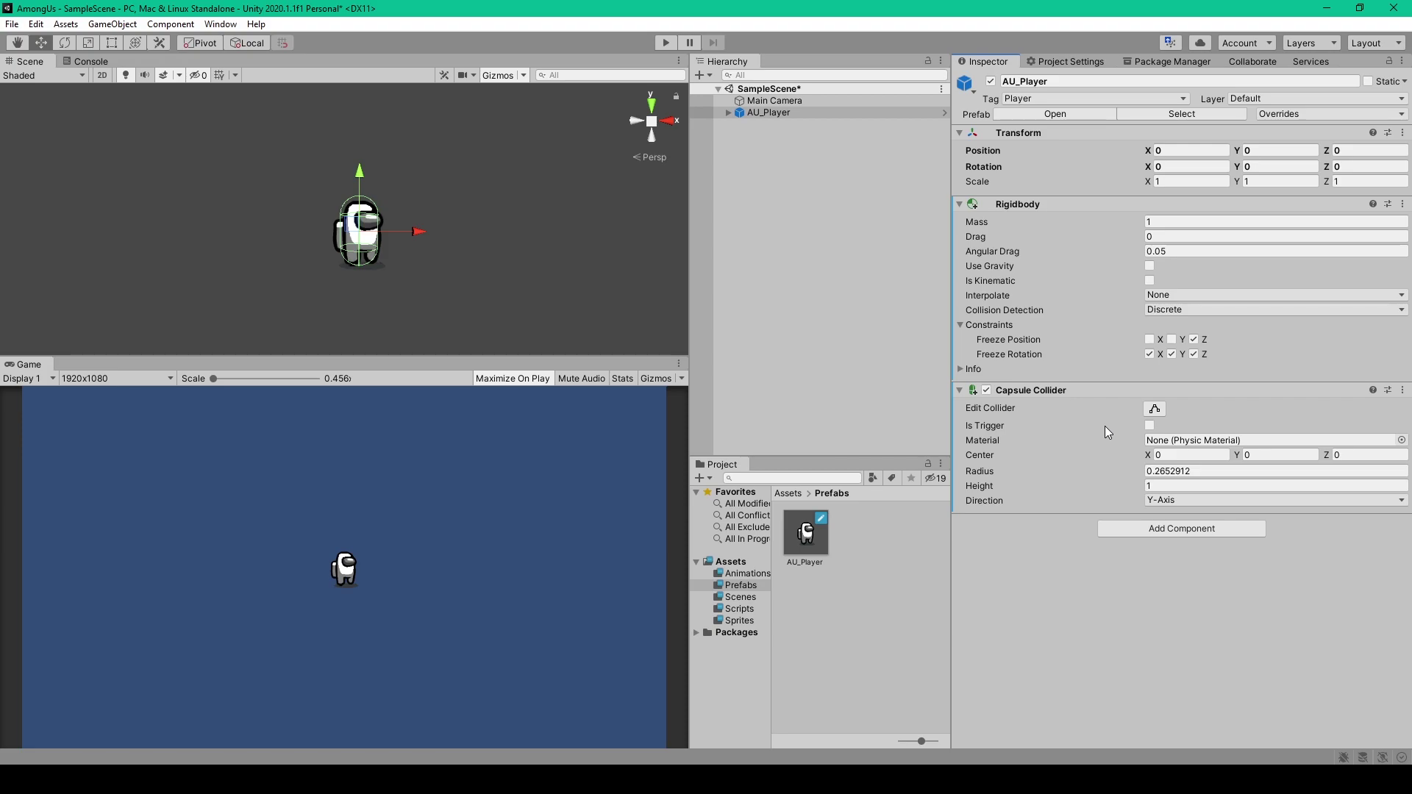
Look up the 2D Sprite option for a child of AU_Player and view the Sprite child object.
right_click(767, 119)
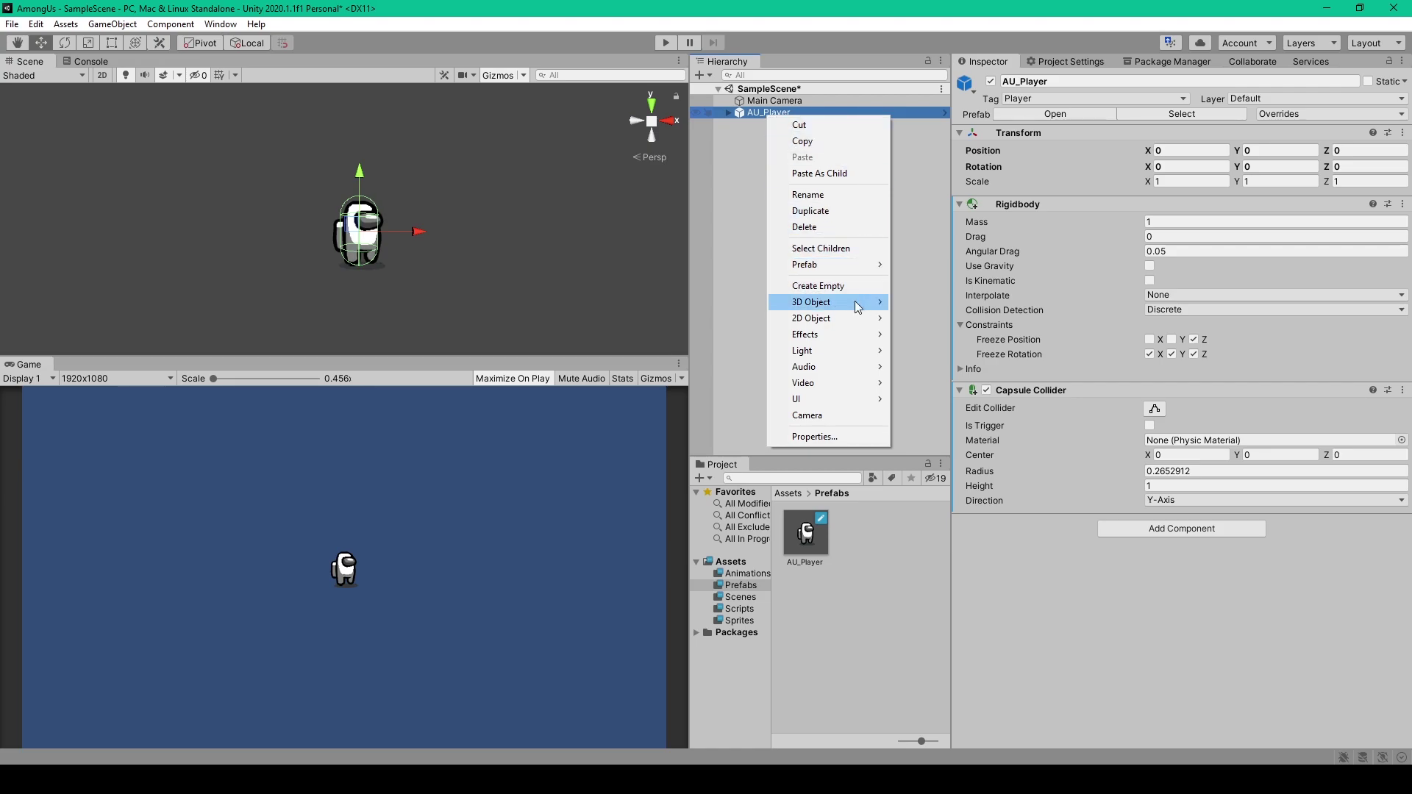
mouse_move(852, 319)
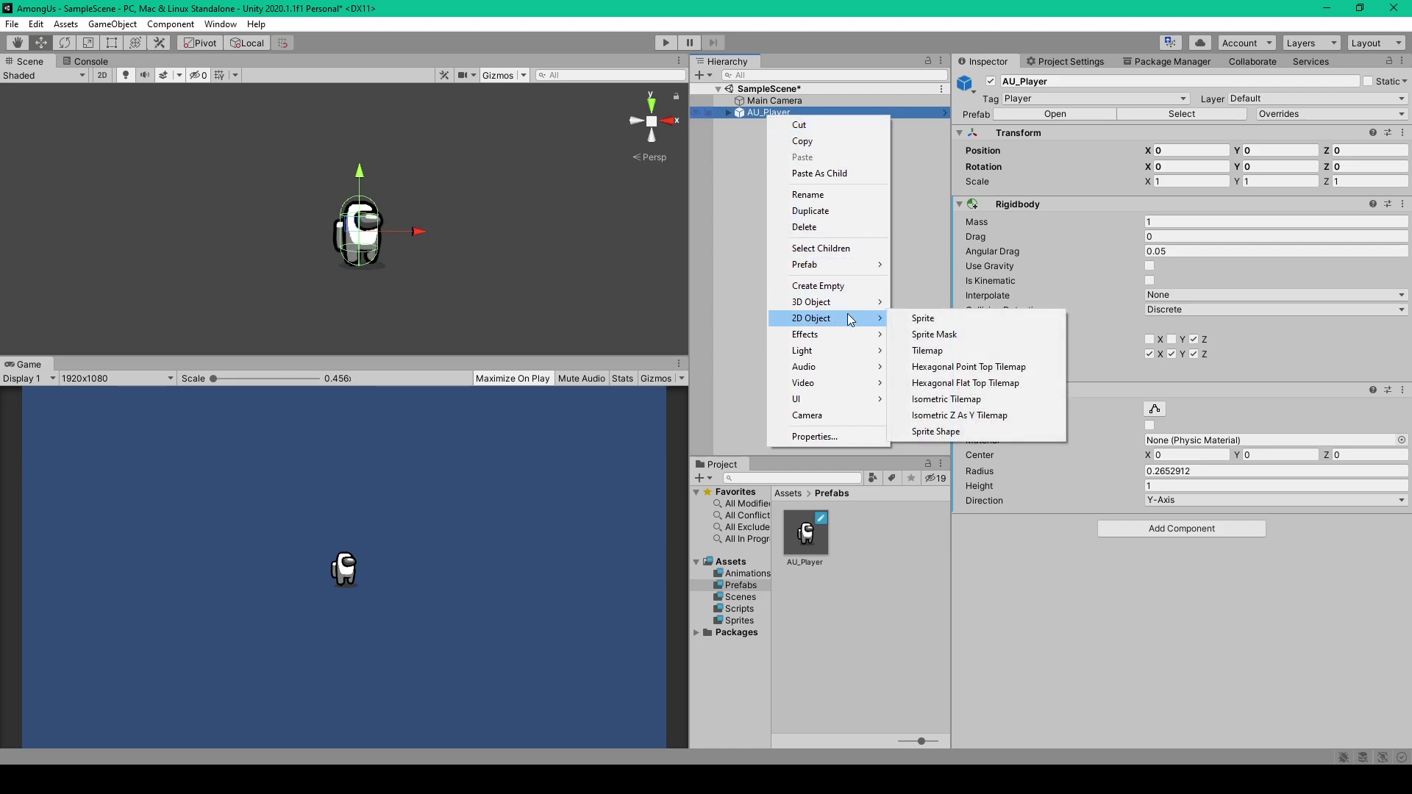
left_click(921, 318)
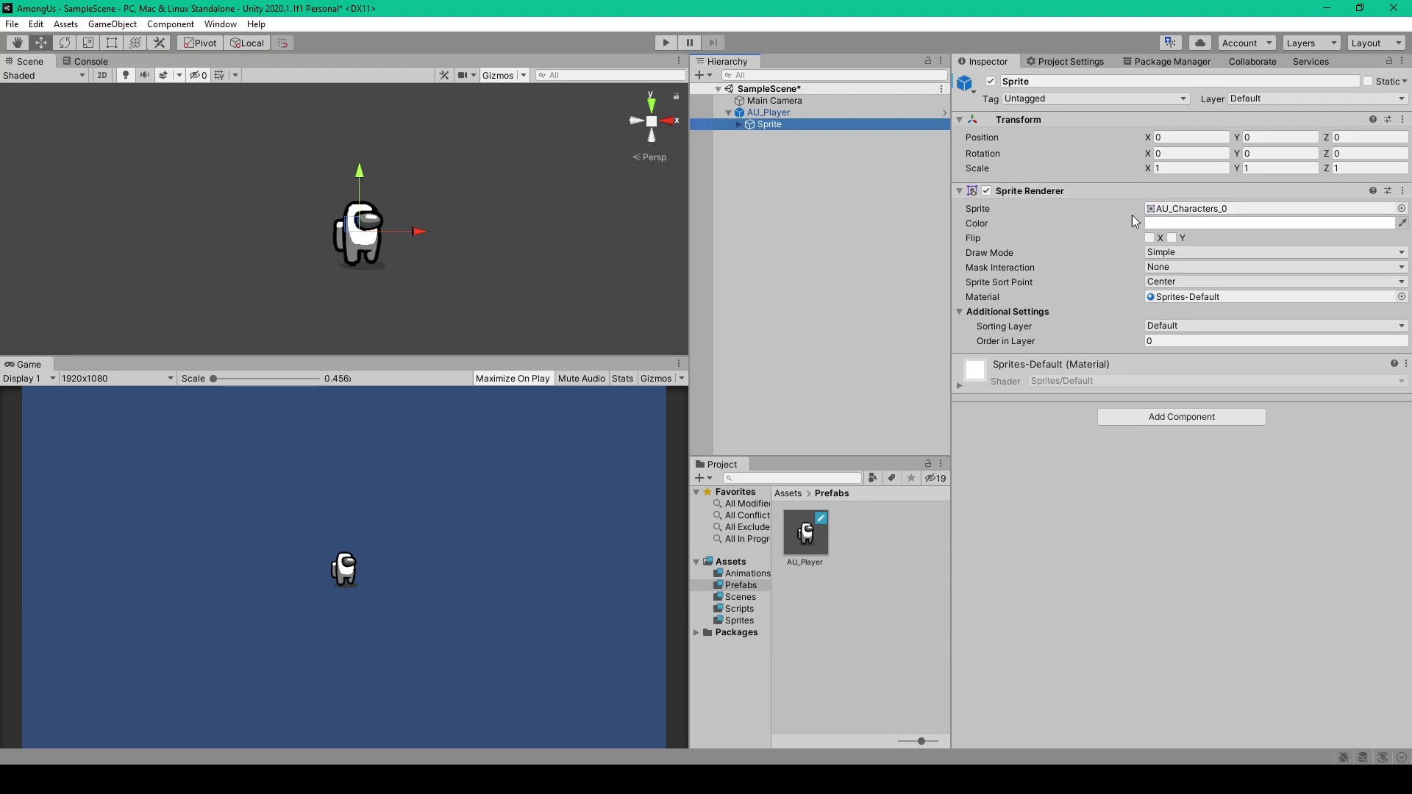
Examine the import settings of the AU_Characters and AU_CharacterParts textures in the Sprites folder.
left_click(739, 619)
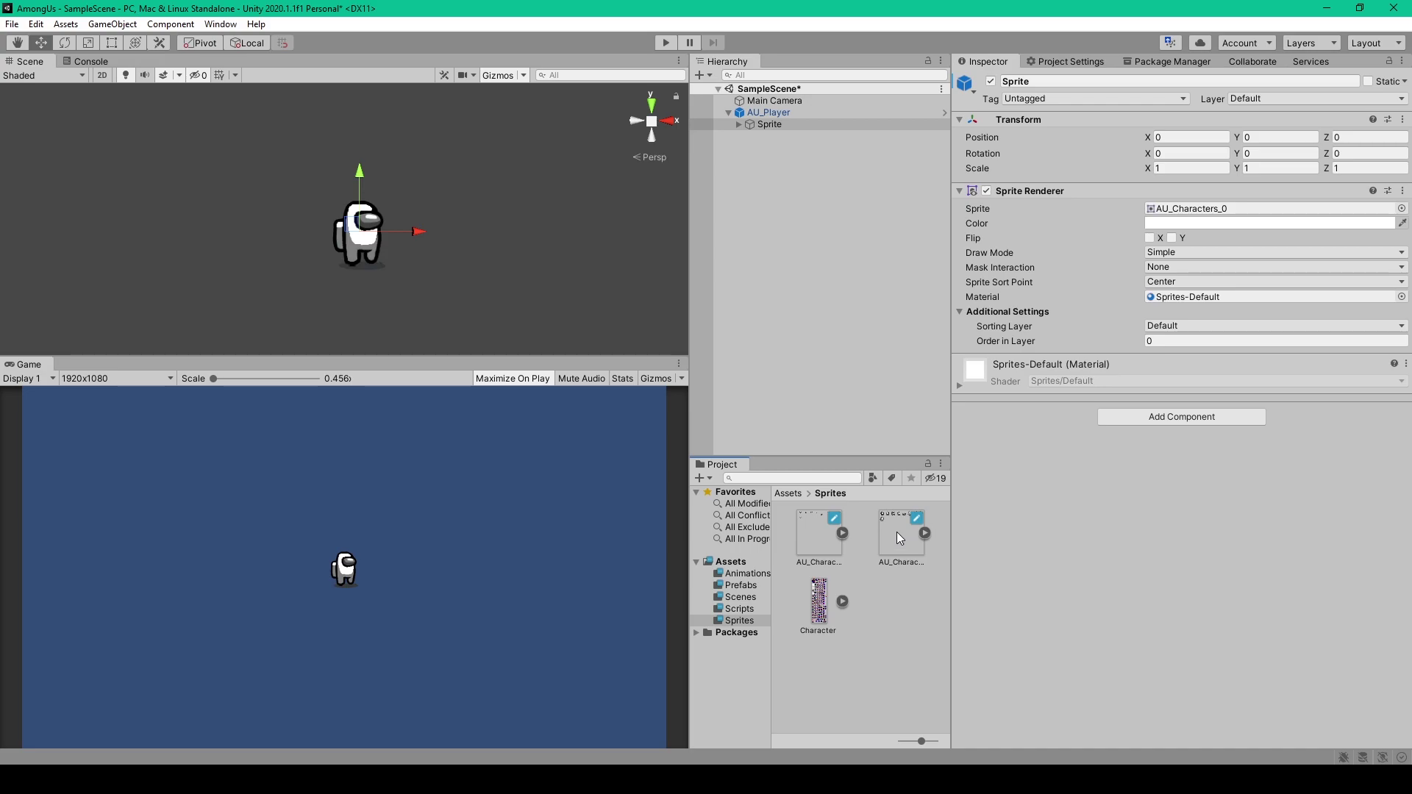
left_click(900, 541)
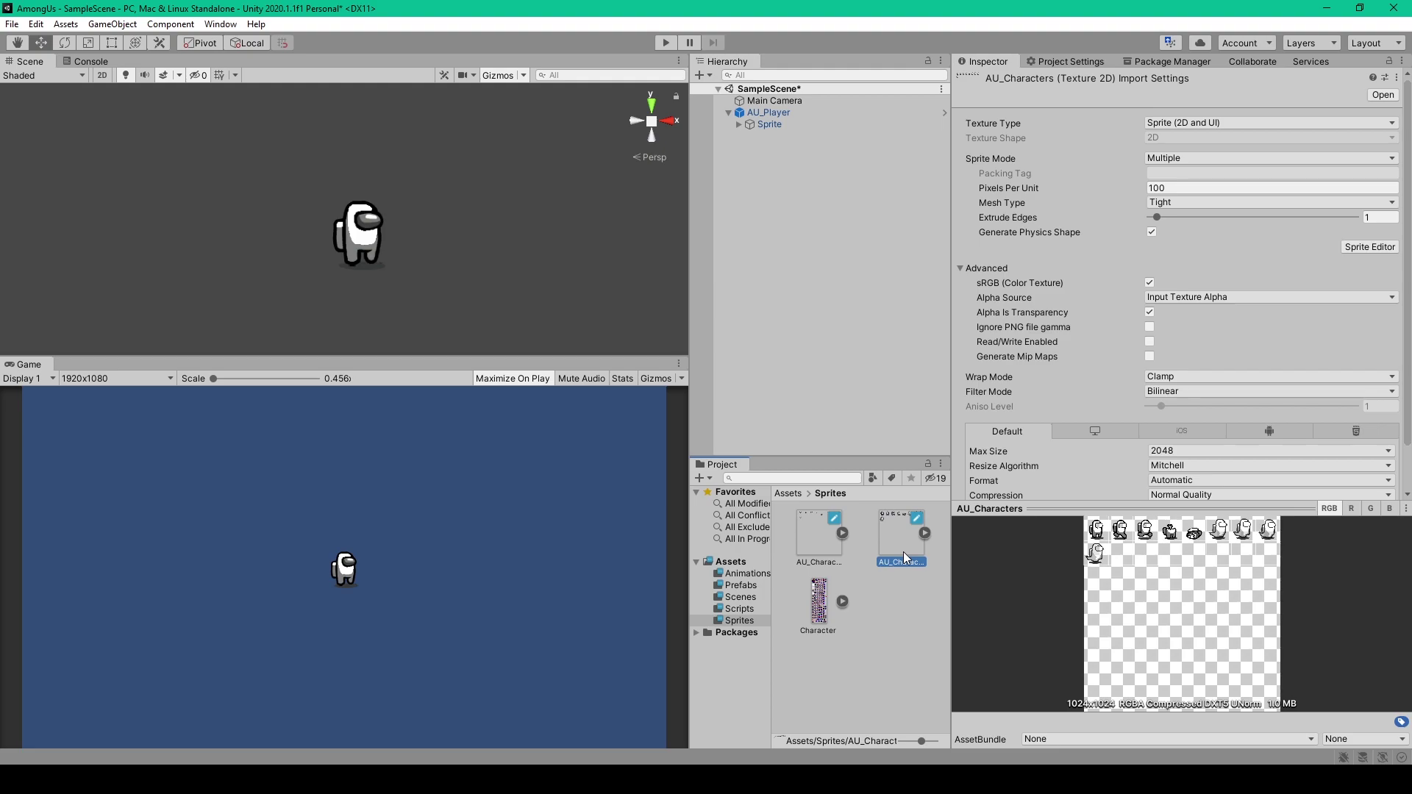
left_click(819, 539)
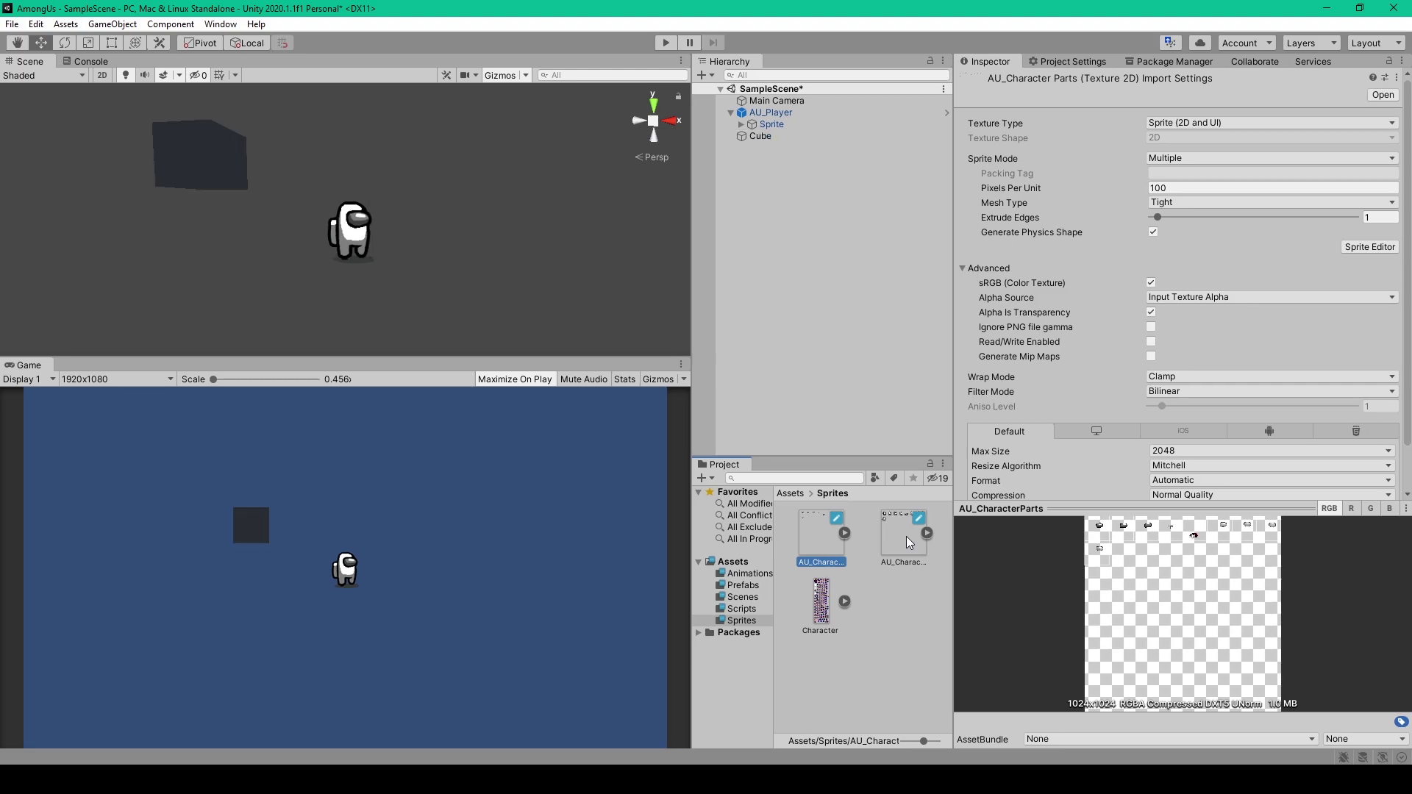
Open the AU_Characters sprite sheet in the Sprite Editor.
left_click(894, 535)
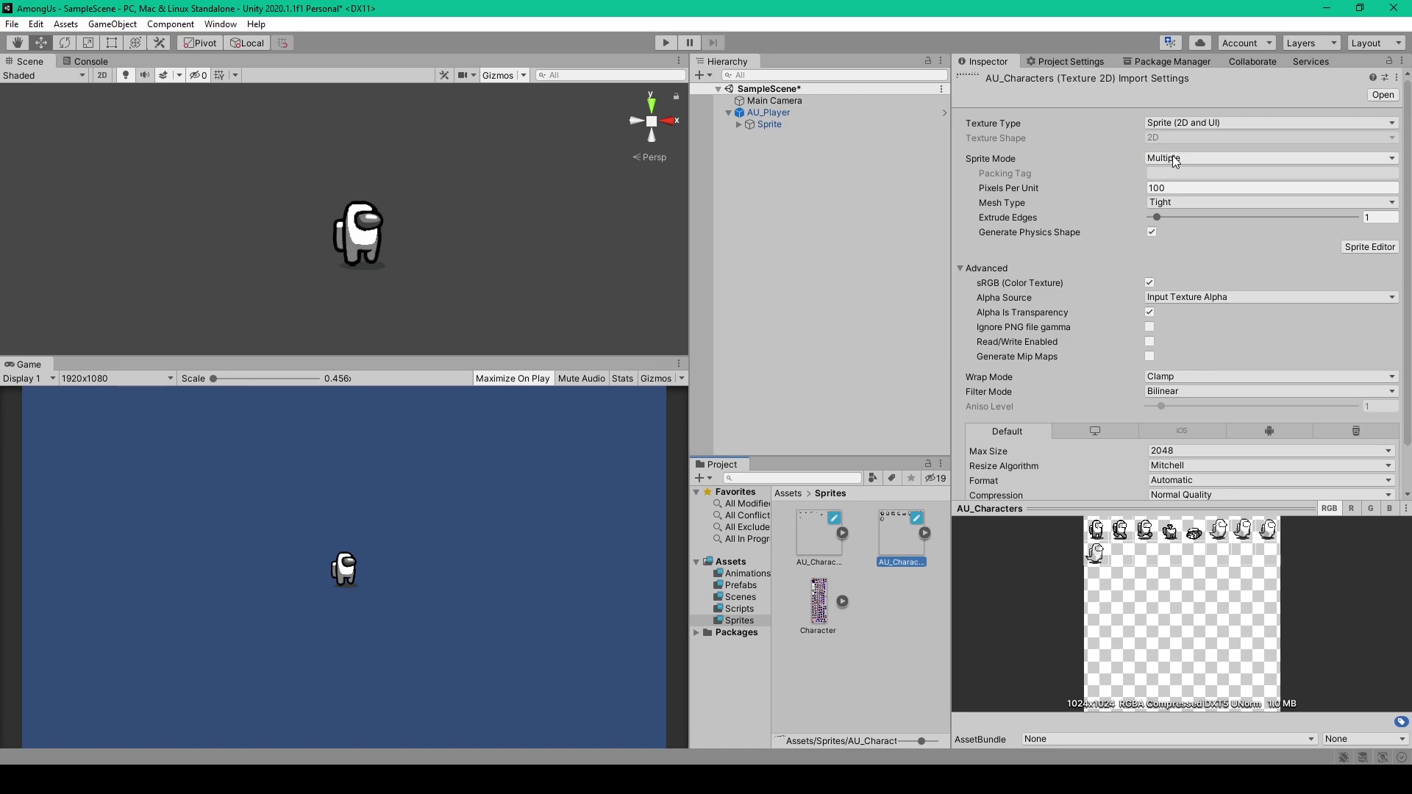
scroll(1213, 176, "down", 3)
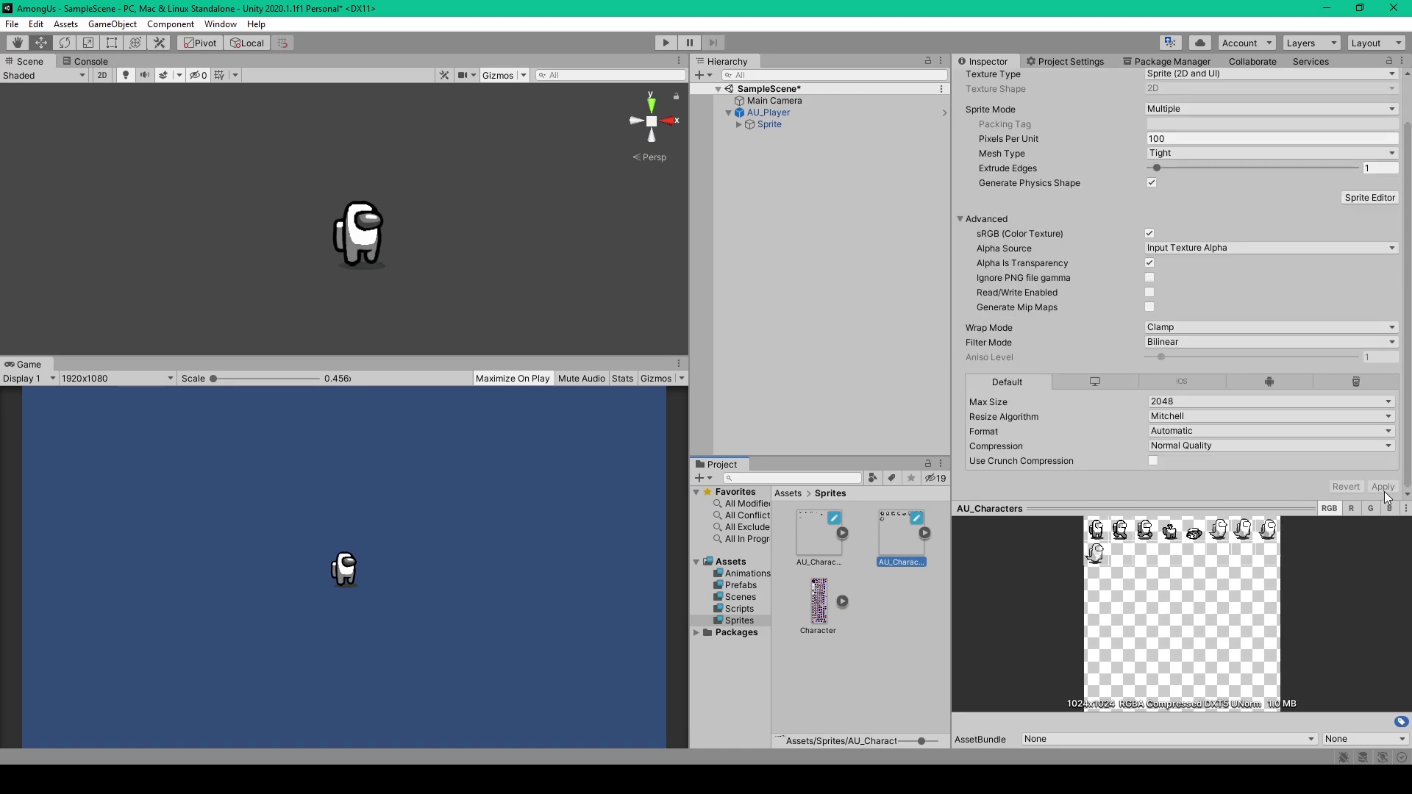
left_click(1361, 197)
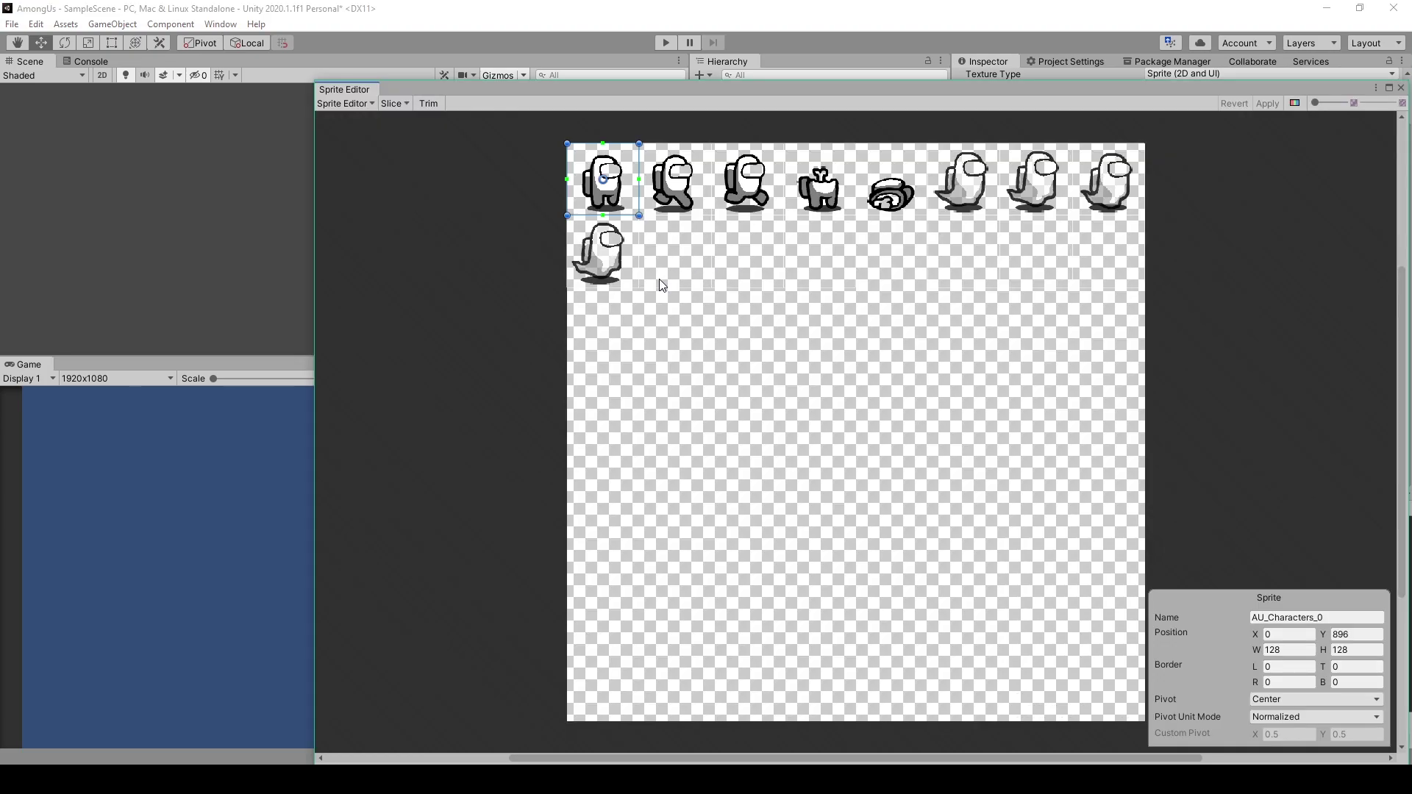
Slice the AU_Characters sheet by grid cell size with a pixel size of 128 by 128.
left_click(390, 103)
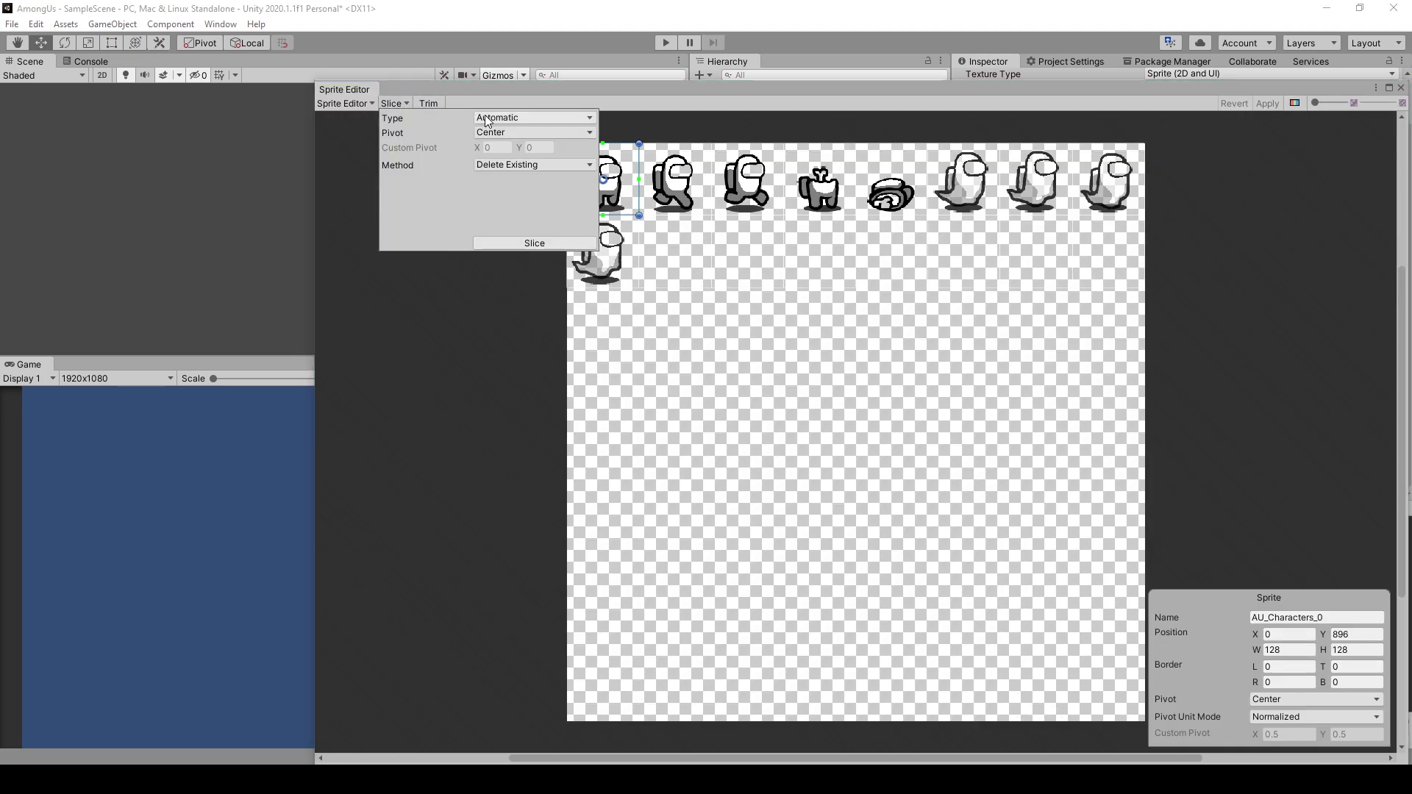
left_click(531, 118)
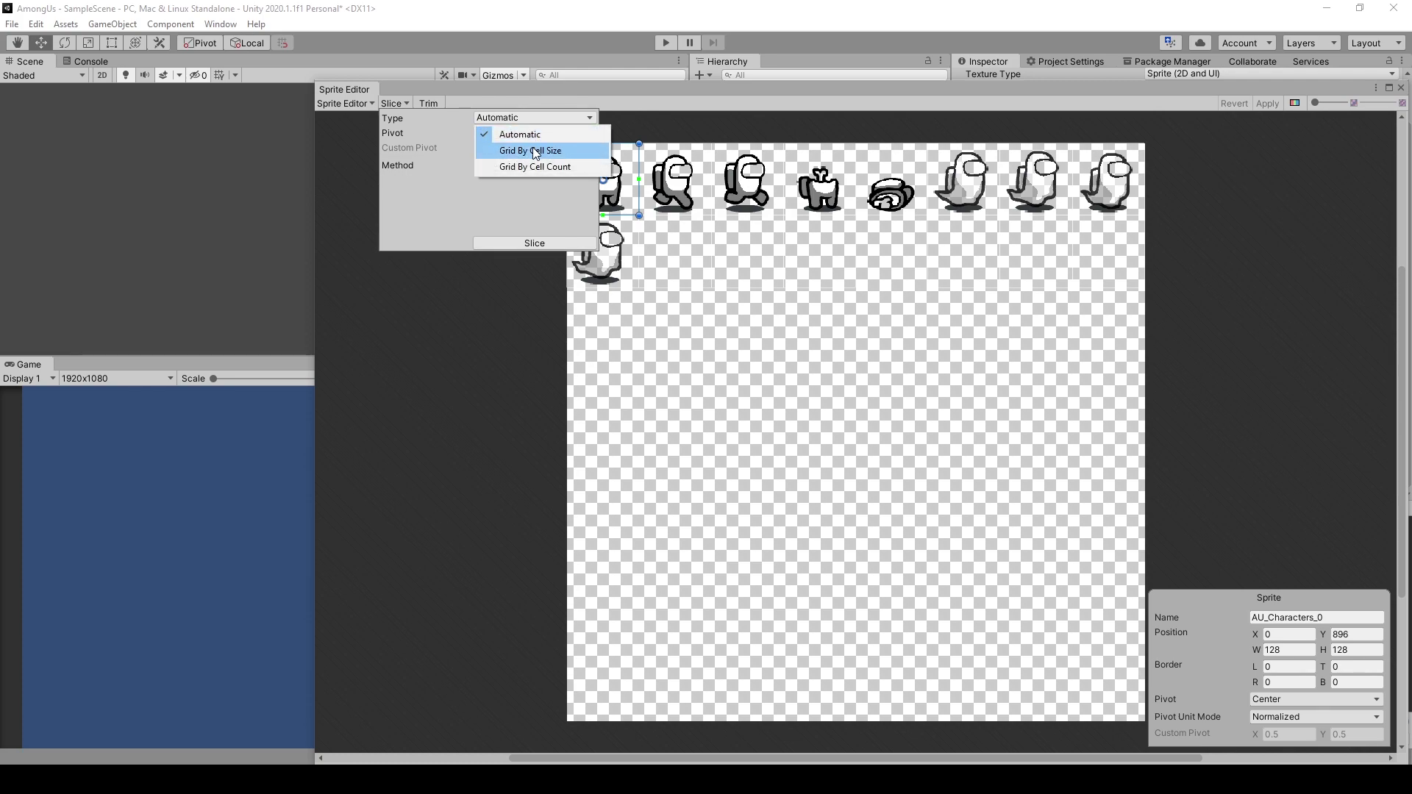
left_click(534, 151)
left_click(513, 134)
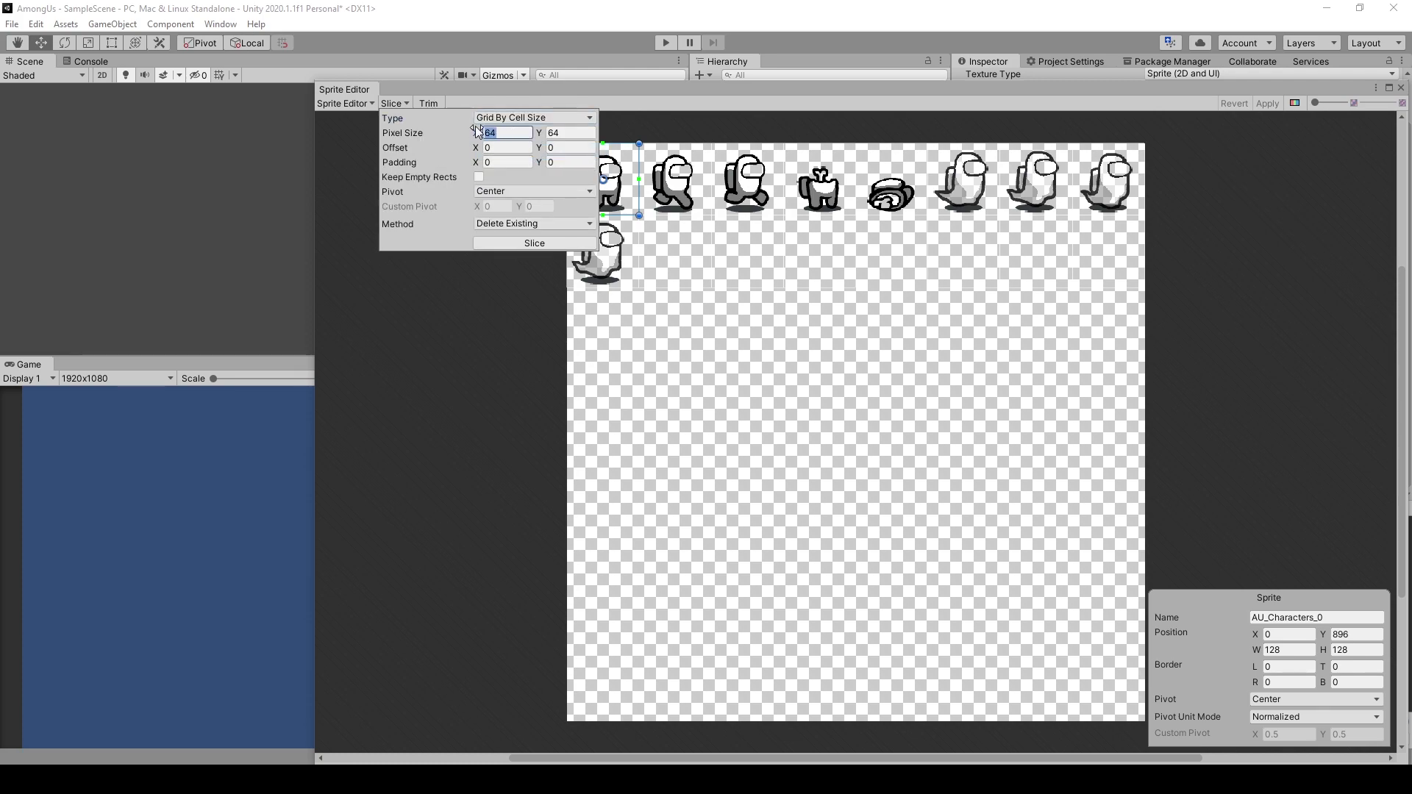
type("128")
key("Tab")
type("128")
left_click(558, 238)
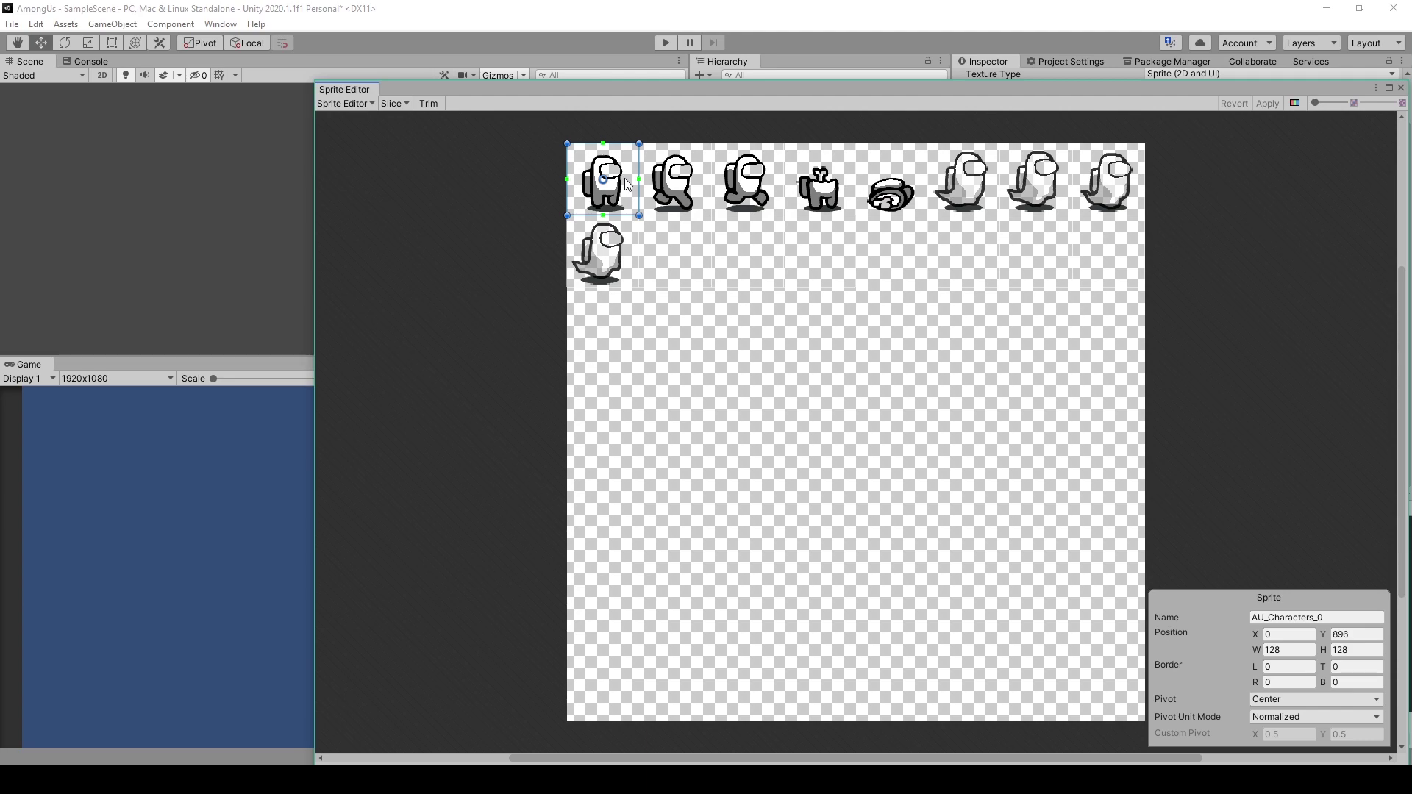
Check individual sliced cells in both rows of the AU_Characters sheet and apply the slicing.
left_click(682, 192)
left_click(745, 196)
left_click(680, 190)
left_click(689, 262)
left_click(741, 263)
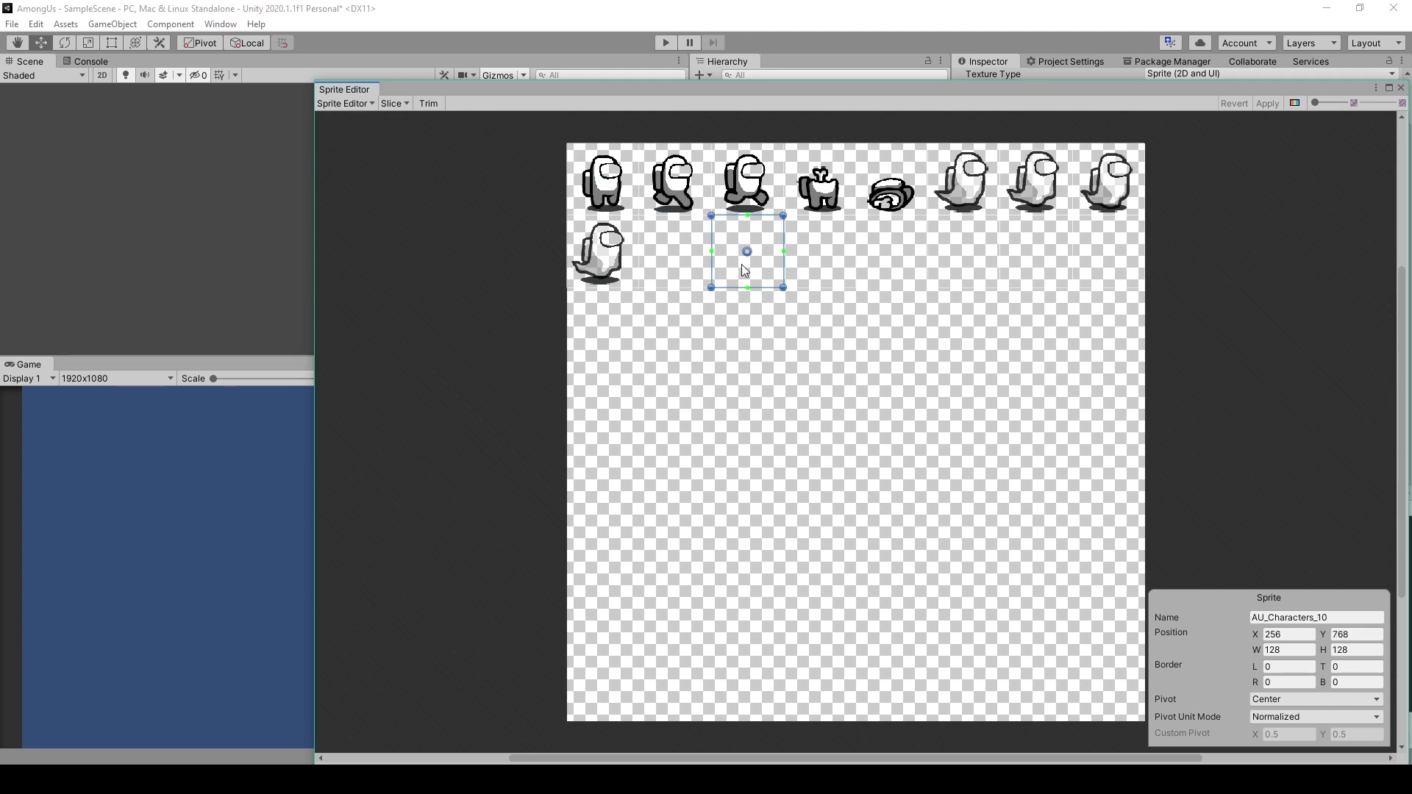
left_click(689, 266)
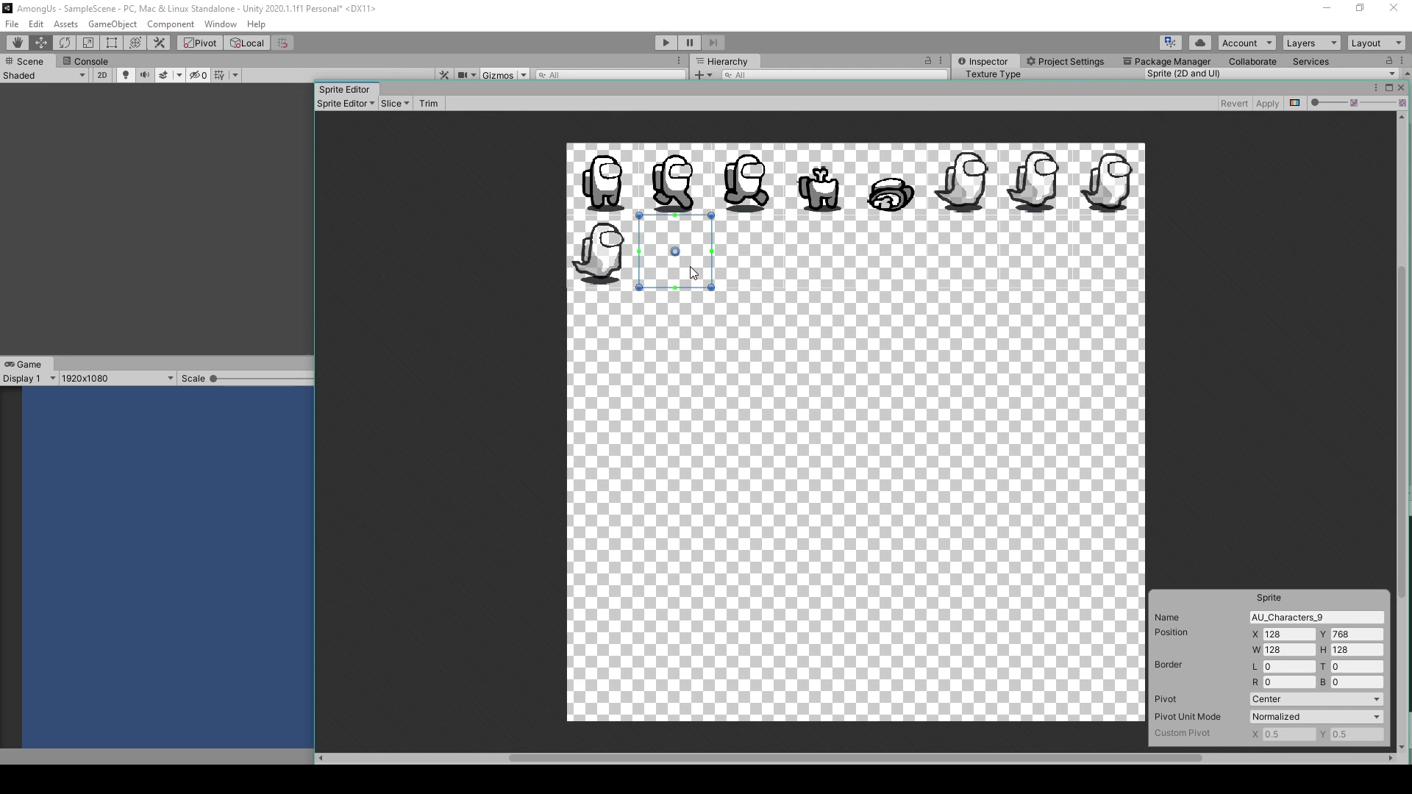
left_click(747, 268)
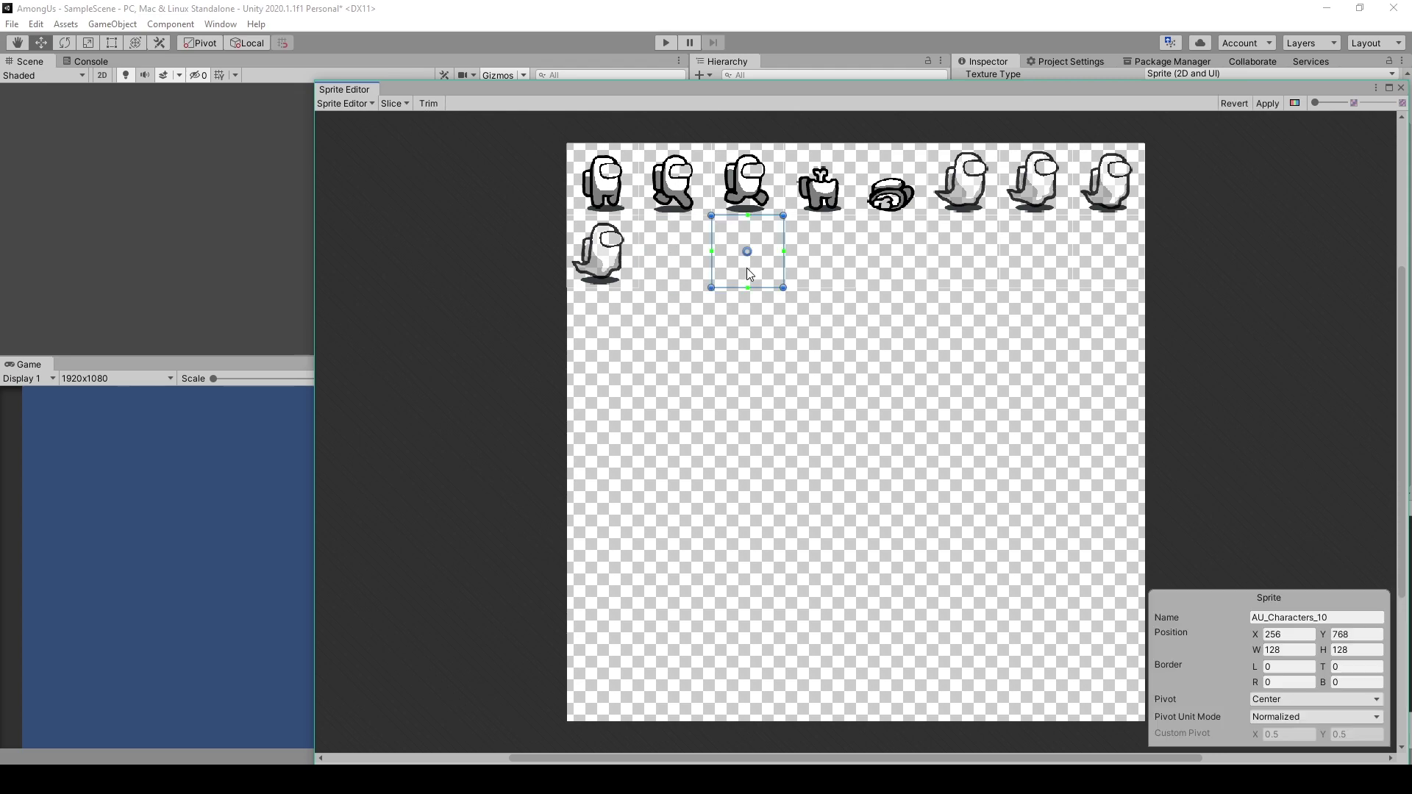
left_click(1260, 103)
Assign the AU_Characters_0 sprite to the Sprite Renderer of AU_Player's Sprite child.
left_click(915, 541)
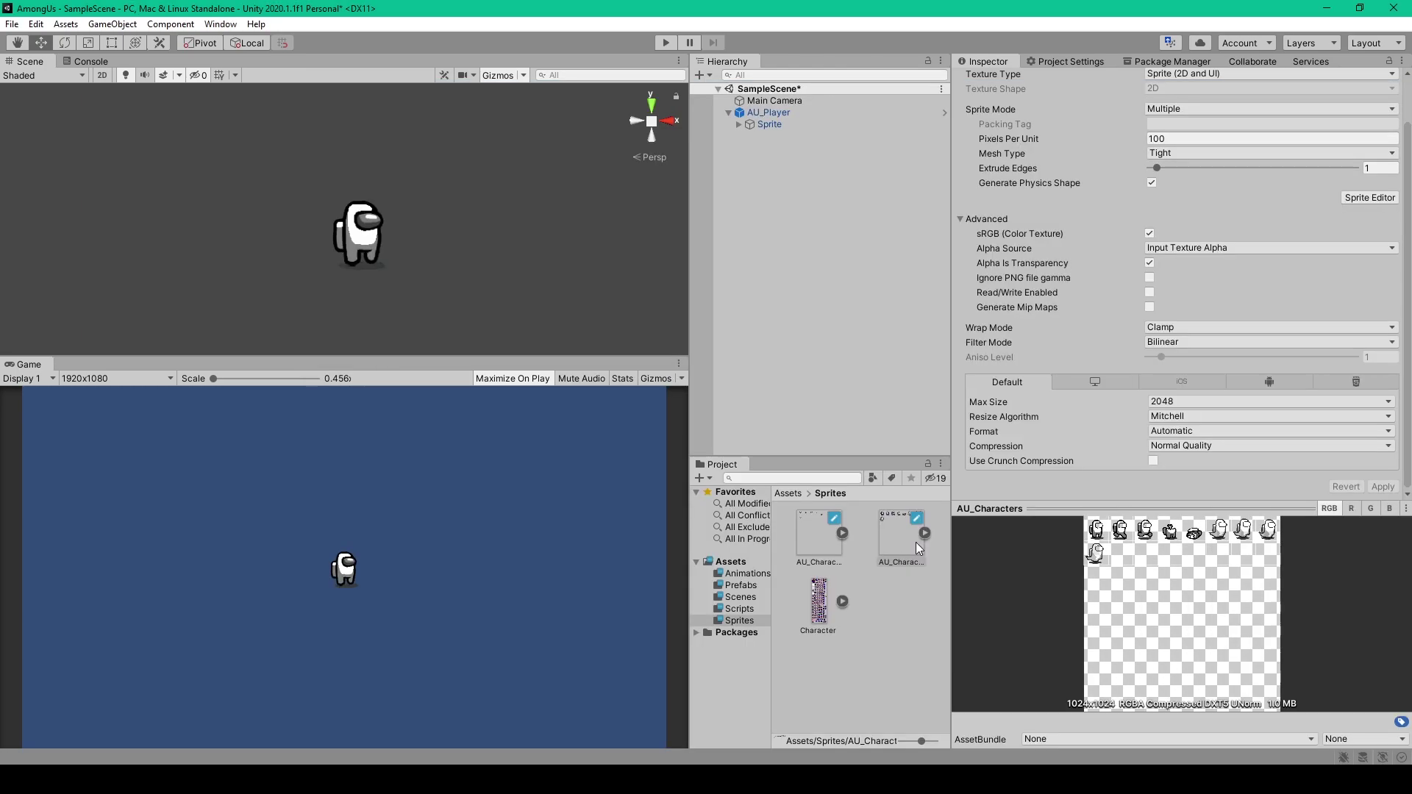
left_click(812, 539)
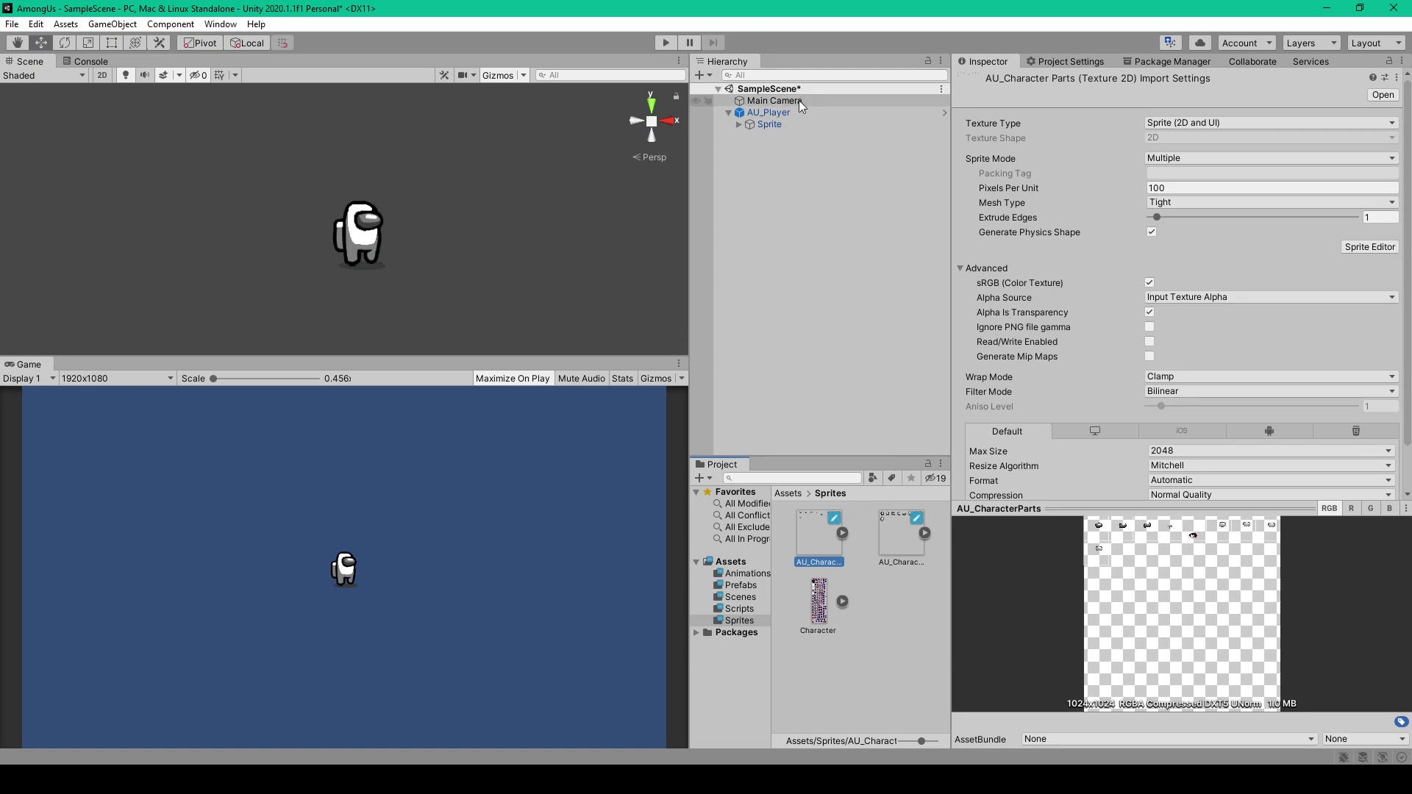
left_click(796, 121)
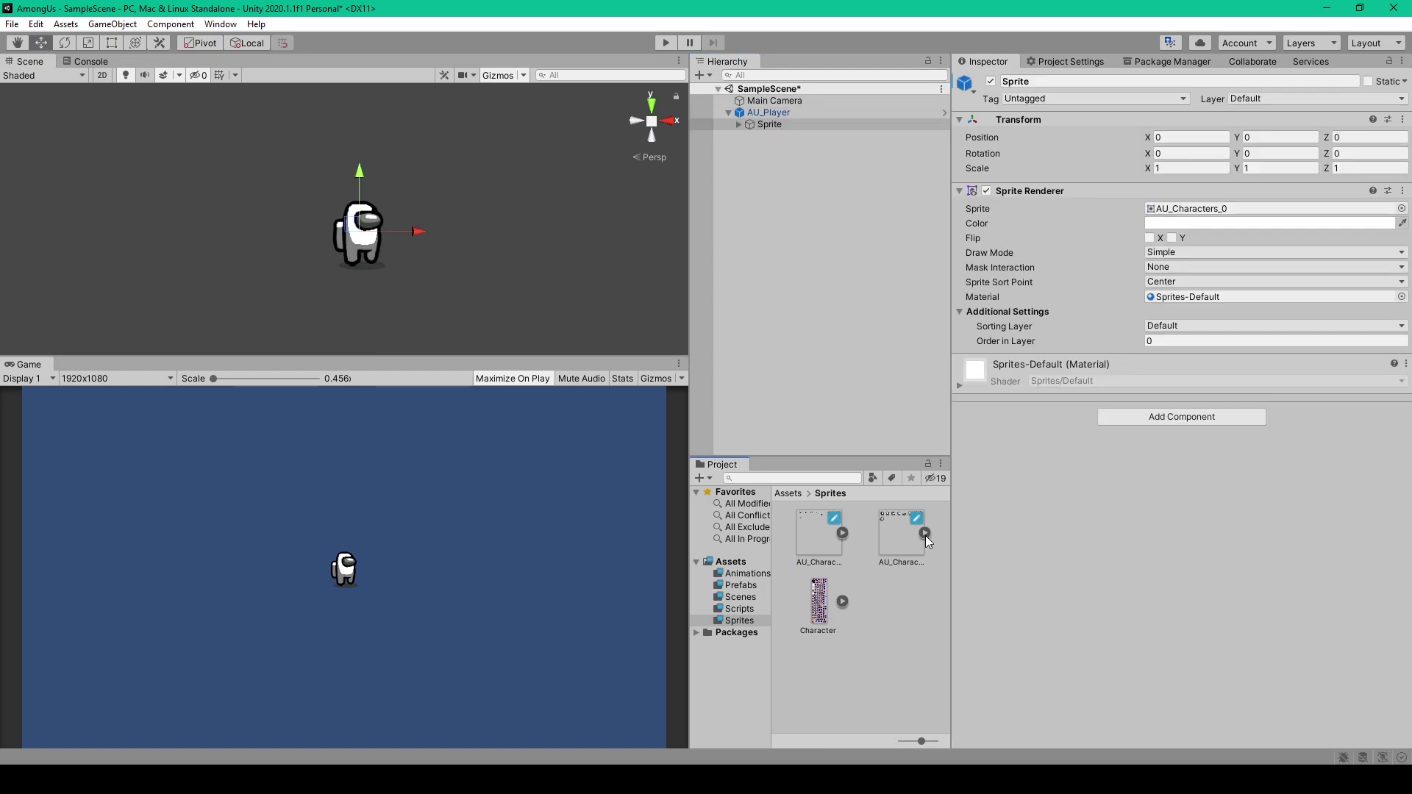
left_click(925, 533)
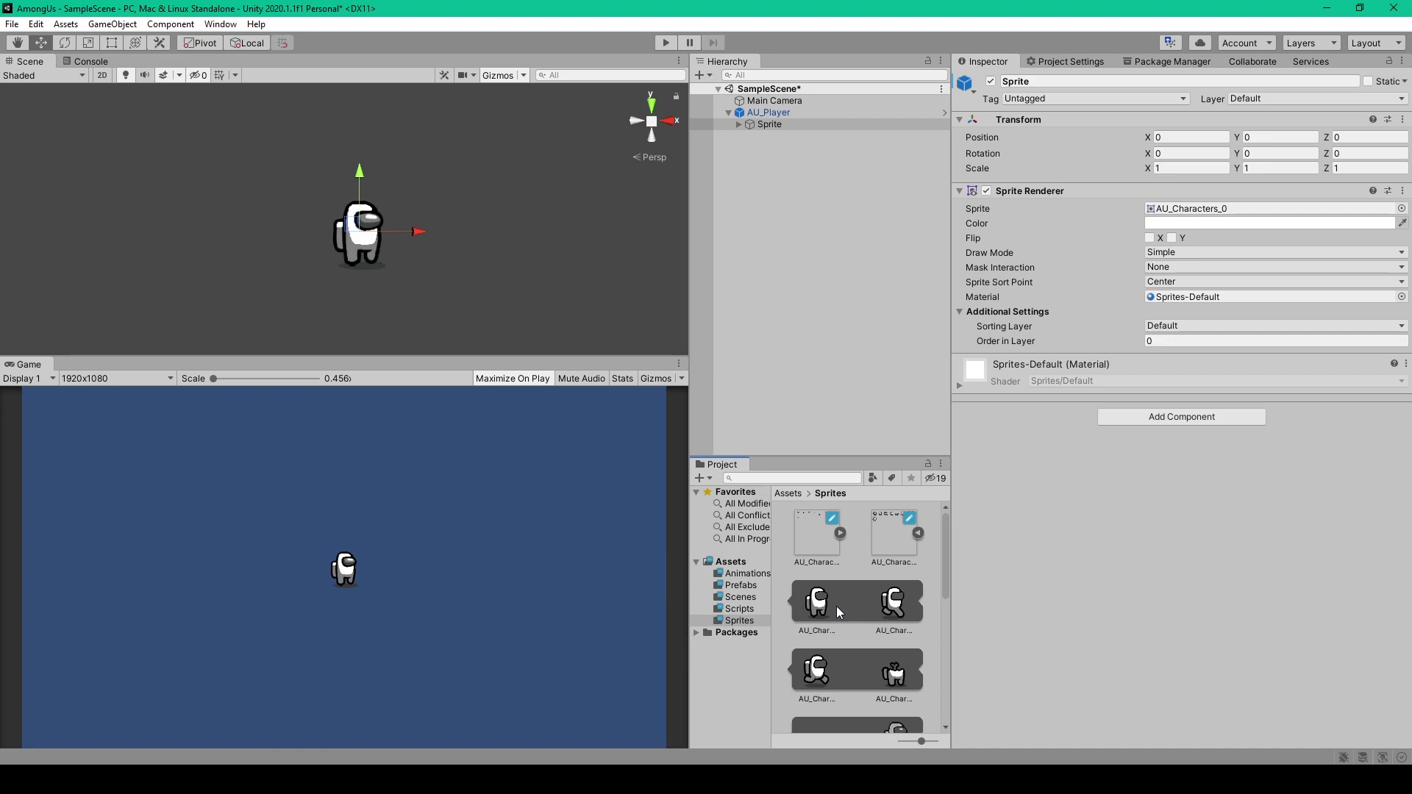
left_click_drag(826, 610, 1177, 210)
Look up the 2D Sprite option for a child of the Sprite object and view its Part child.
right_click(776, 126)
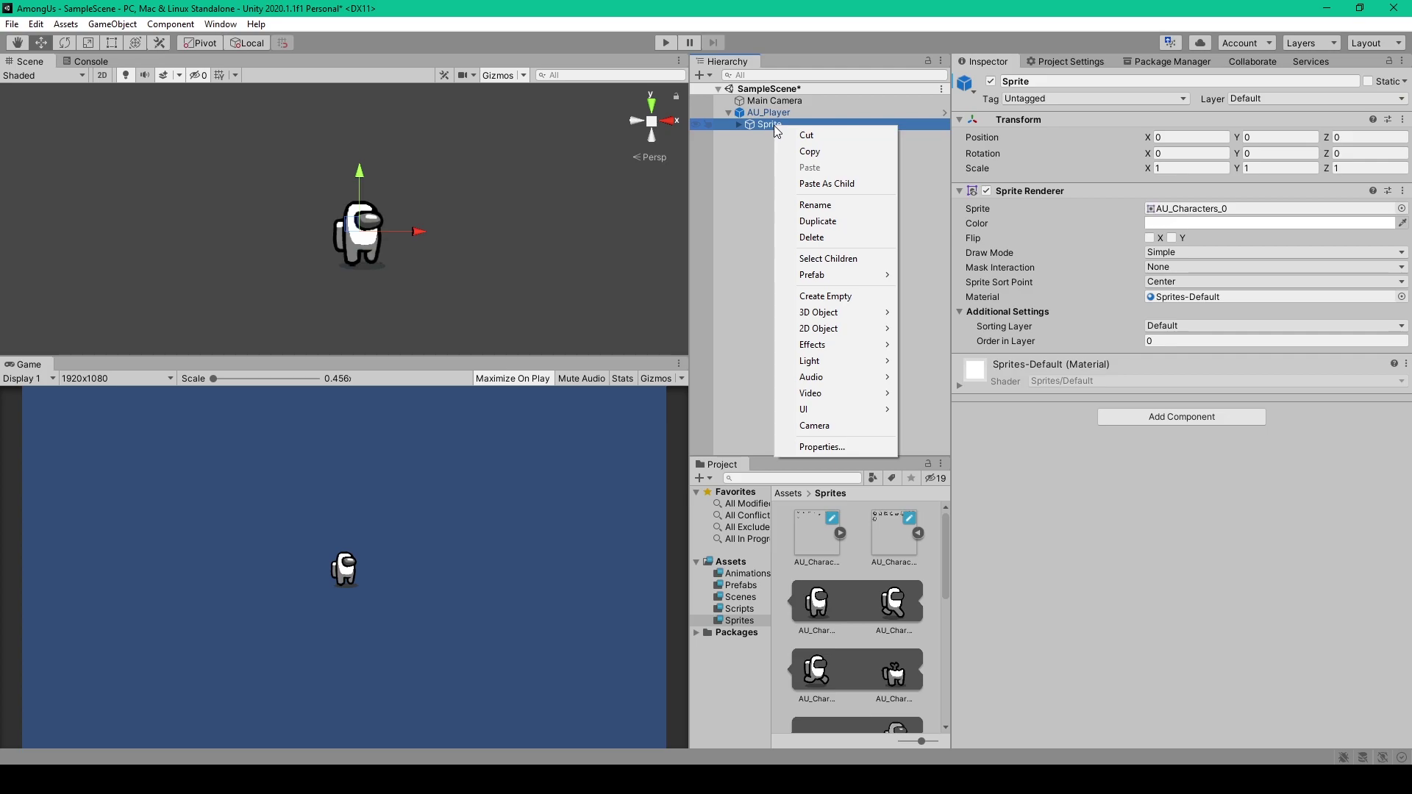
mouse_move(846, 328)
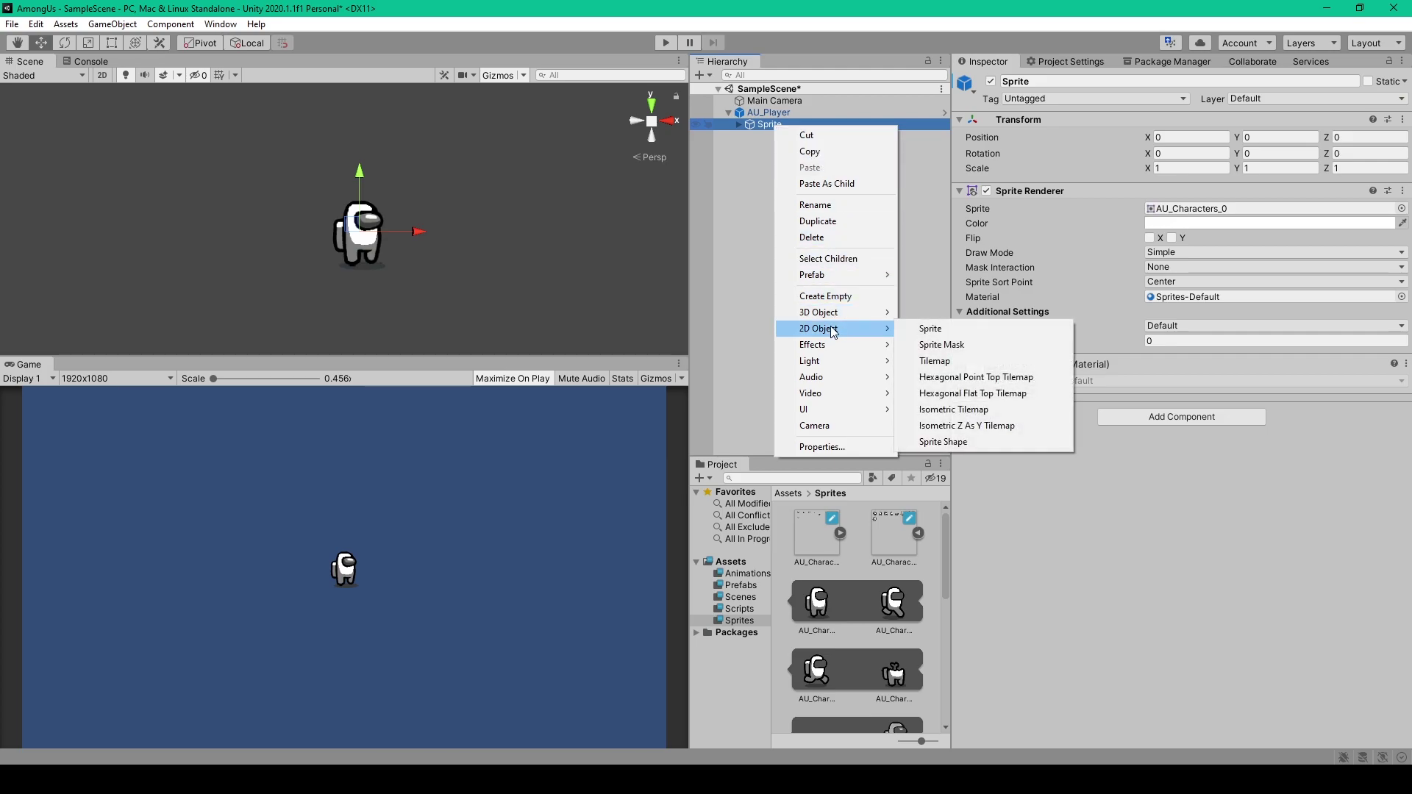
left_click(930, 329)
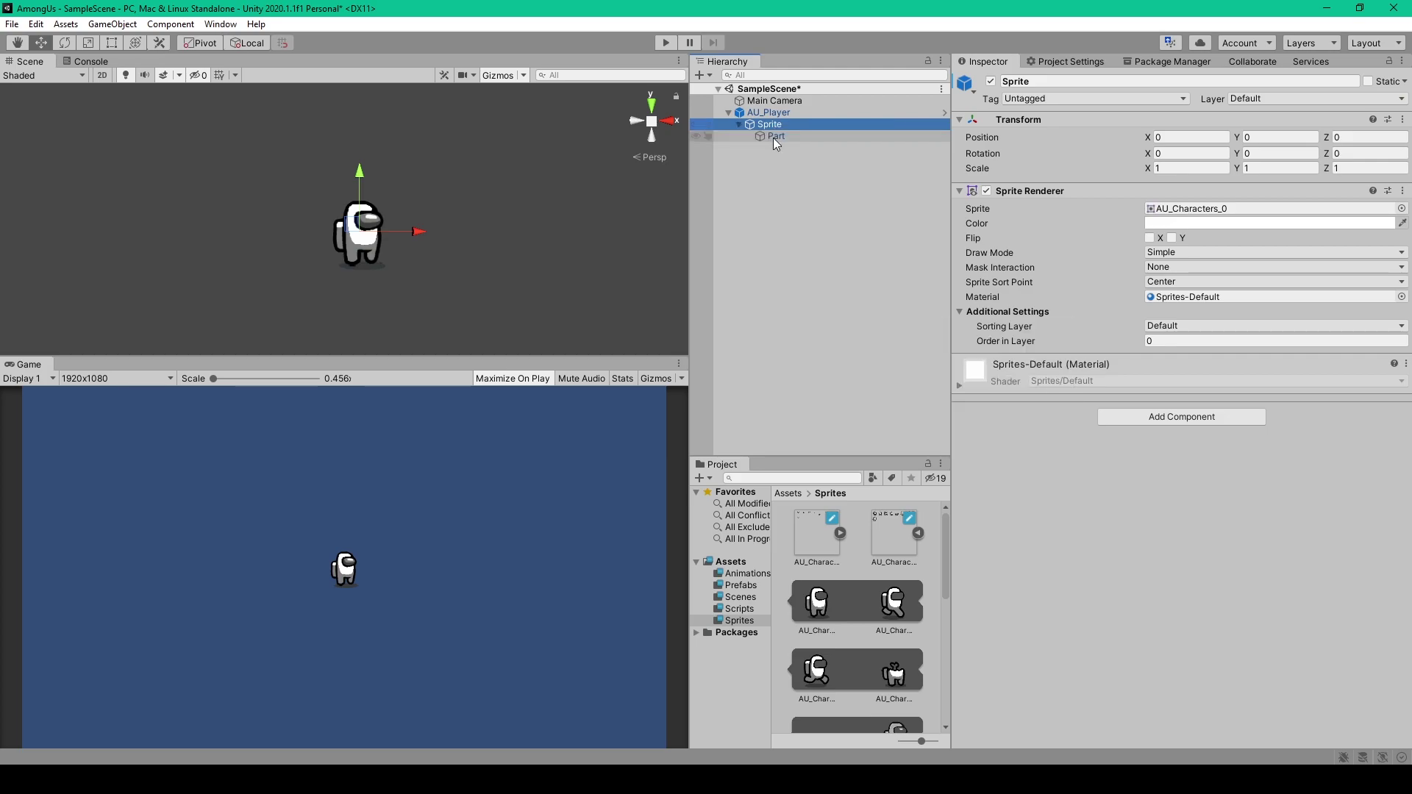
key("Return")
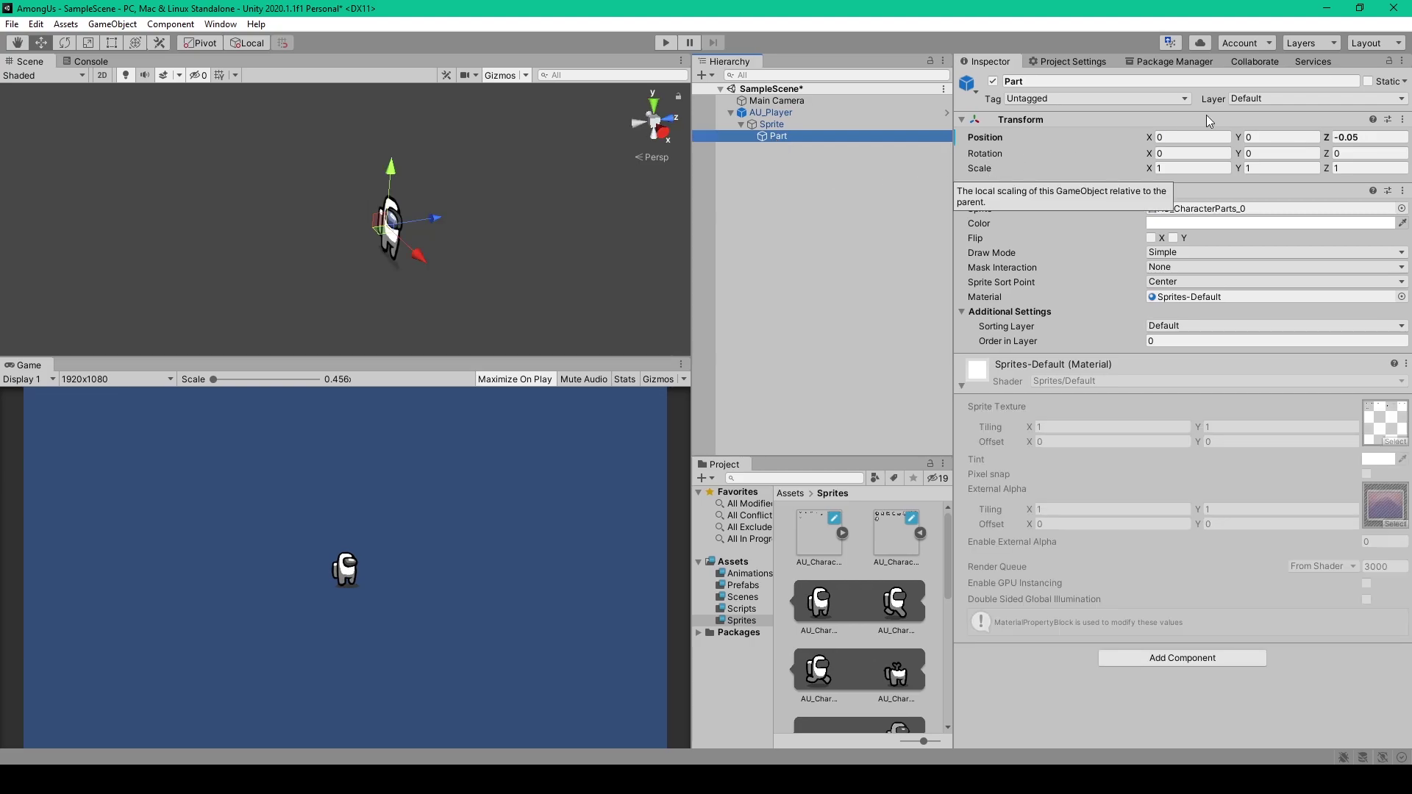
Set Part's Z position to -0.05 and assign AU_CharacterParts_0 as its sprite.
left_click(1338, 137)
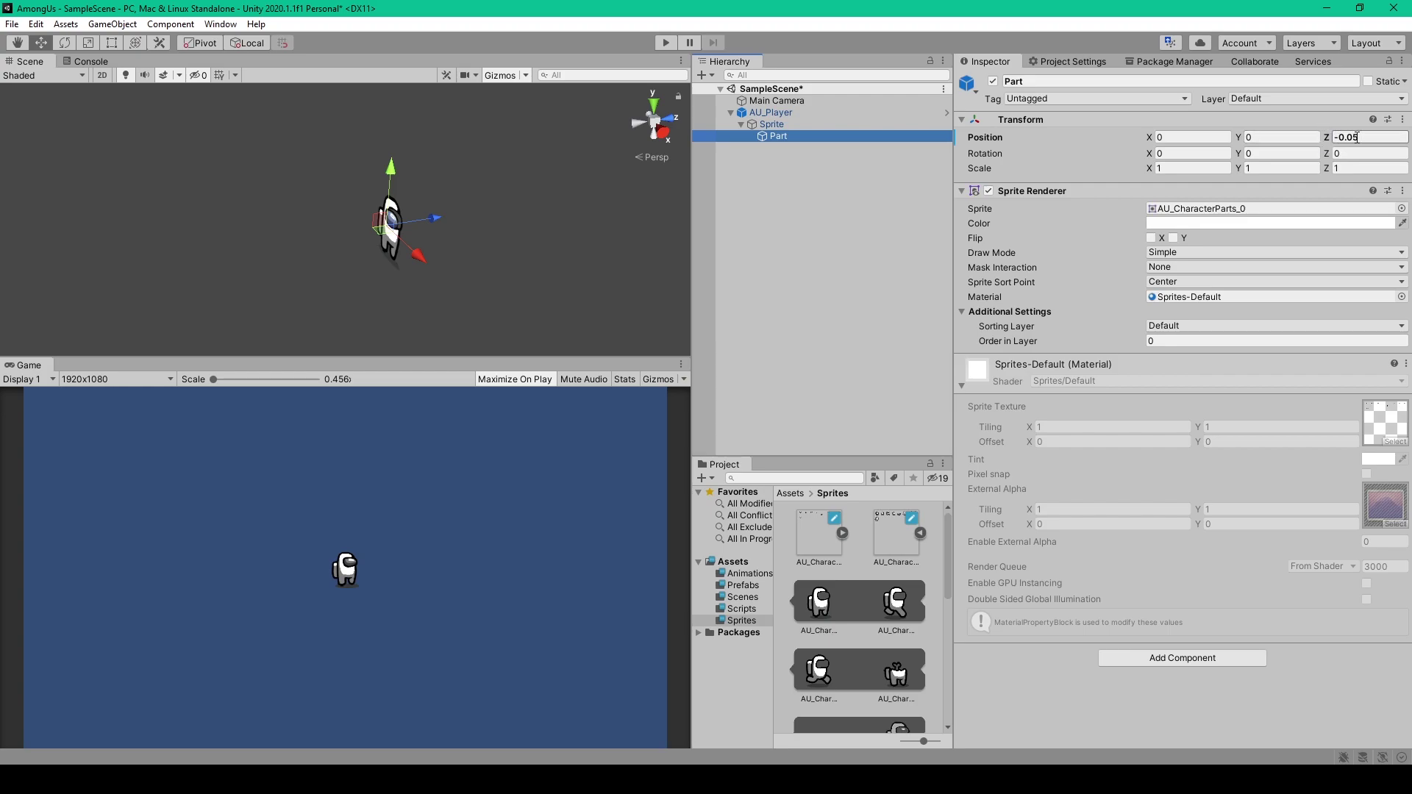
key("Return")
left_click(843, 534)
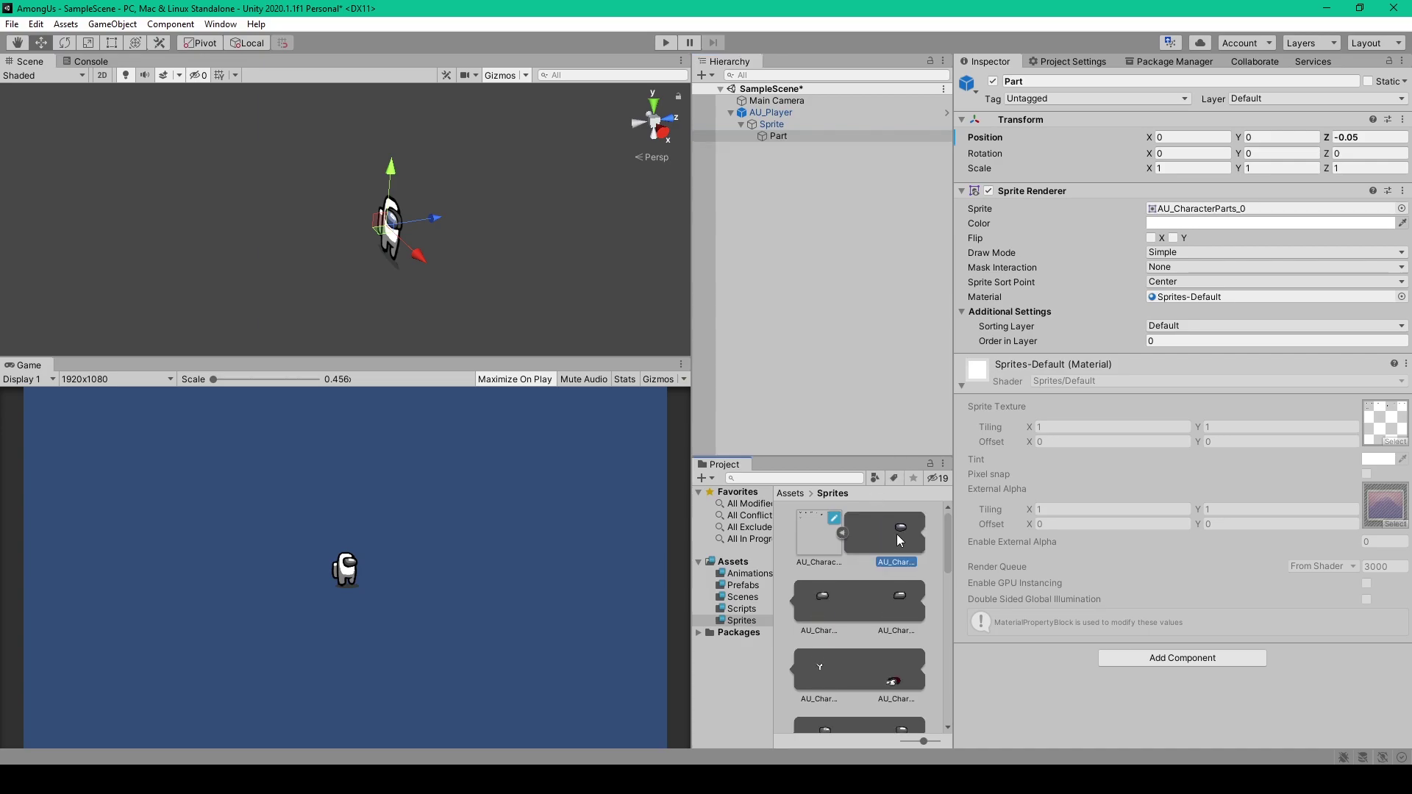
left_click_drag(897, 534, 1192, 213)
Try a pink tint, FF0077, on the Sprite object's renderer and cancel the colour change.
double_click(775, 134)
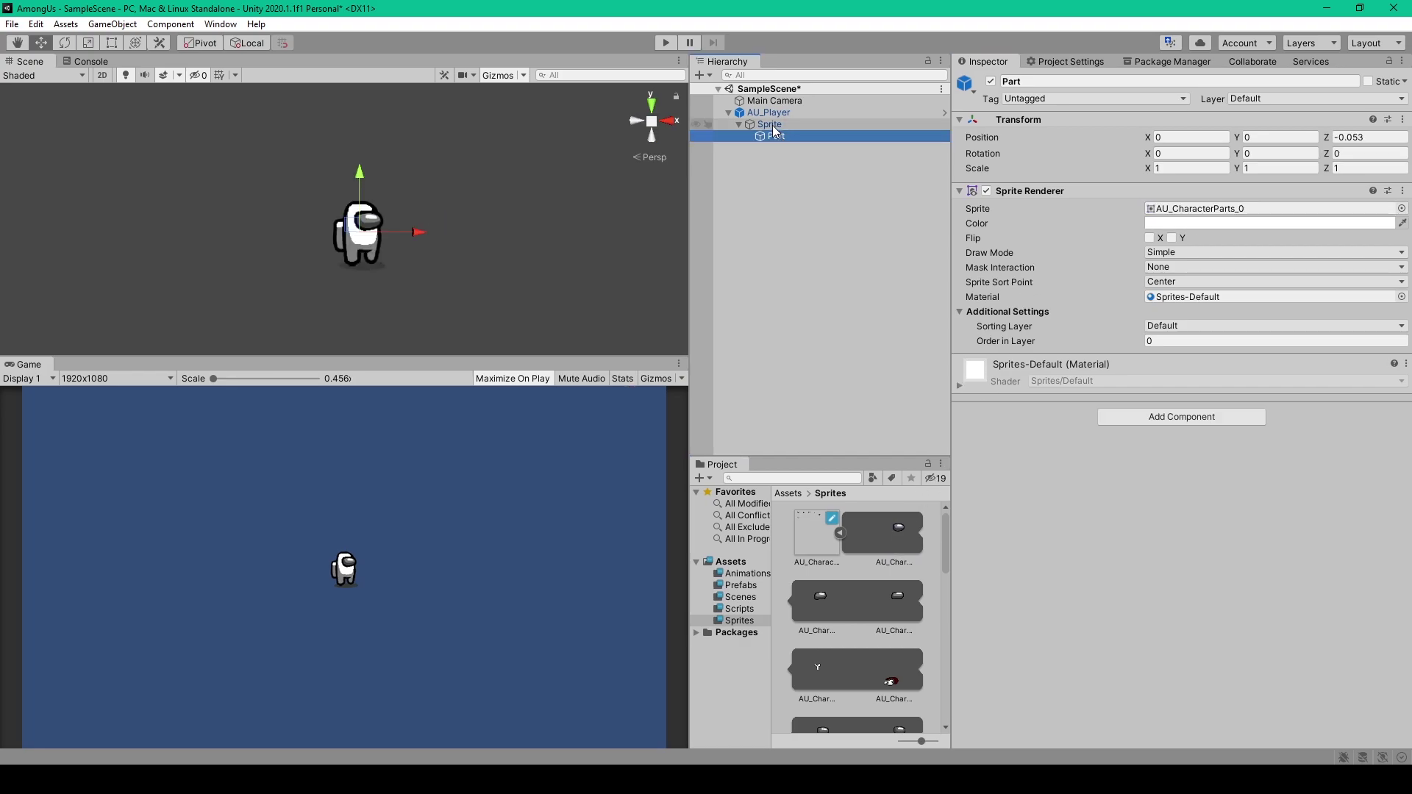
left_click(770, 125)
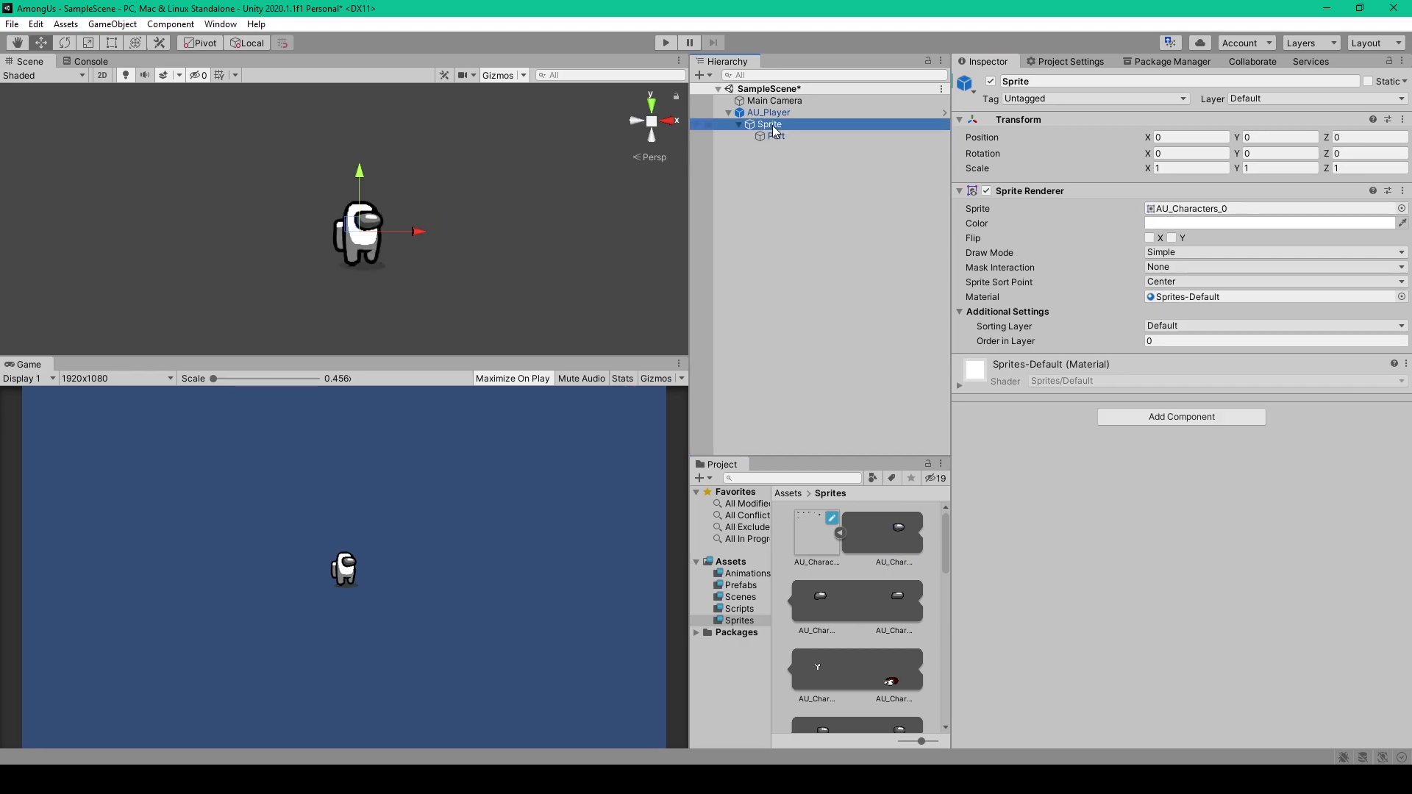
left_click(1188, 224)
mouse_move(1302, 312)
left_mouse_down()
mouse_move(1337, 296)
mouse_move(1343, 353)
mouse_move(1247, 404)
mouse_move(1185, 328)
mouse_move(1250, 266)
mouse_move(1300, 261)
mouse_move(1350, 315)
mouse_move(1350, 345)
left_mouse_up()
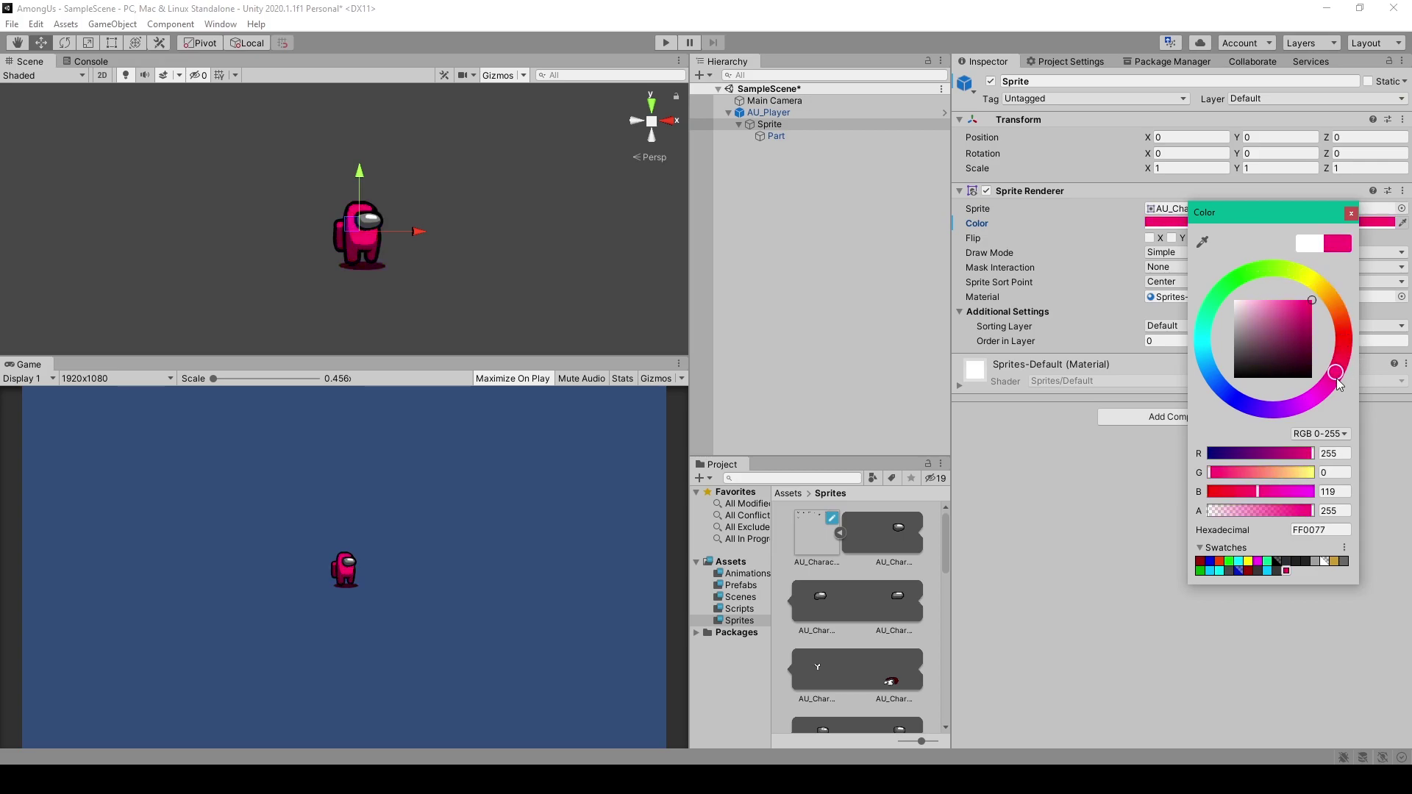
key("Escape")
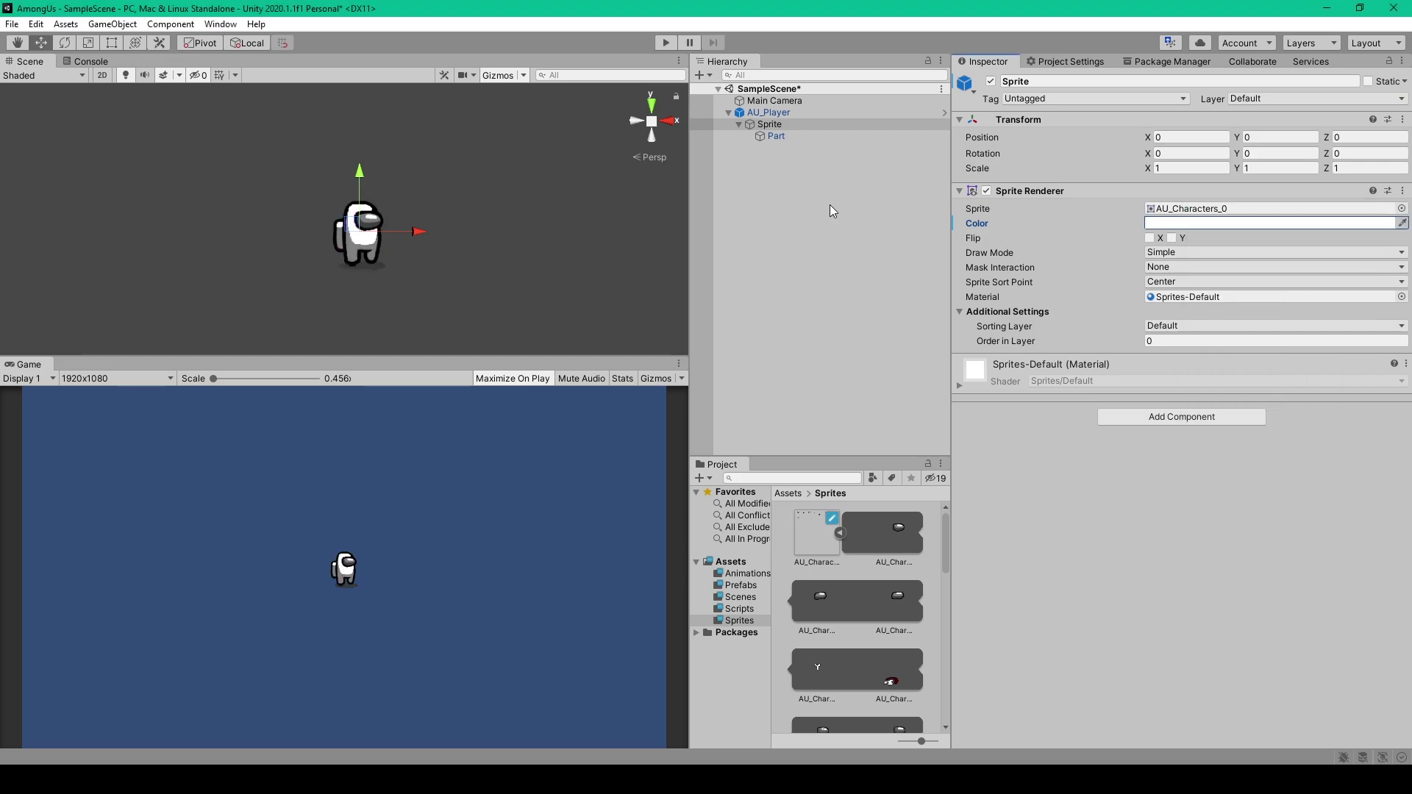
Fit AU_Player's Capsule Collider to the character, with a radius of about 0.26 and a height of about 0.95.
left_click(796, 116)
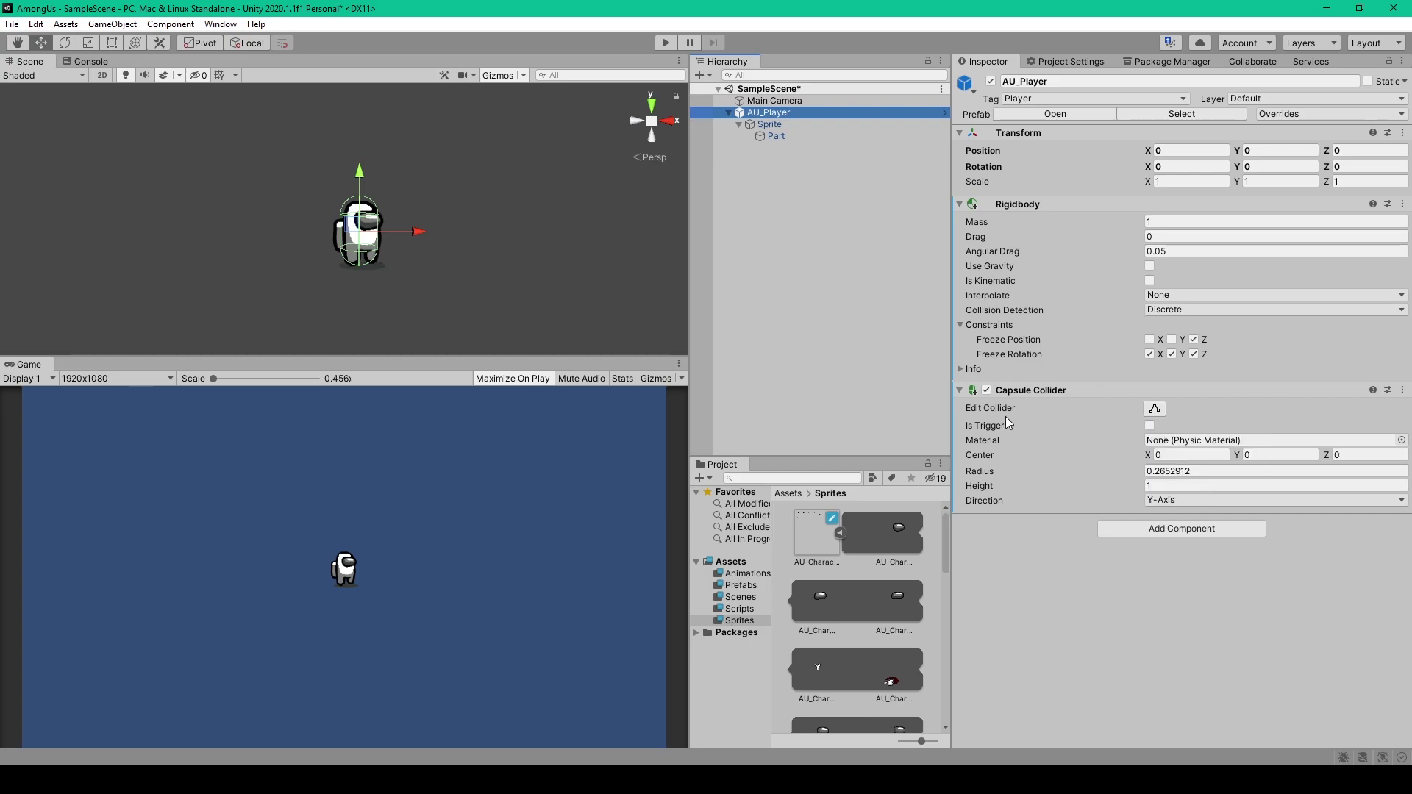
left_click(1154, 410)
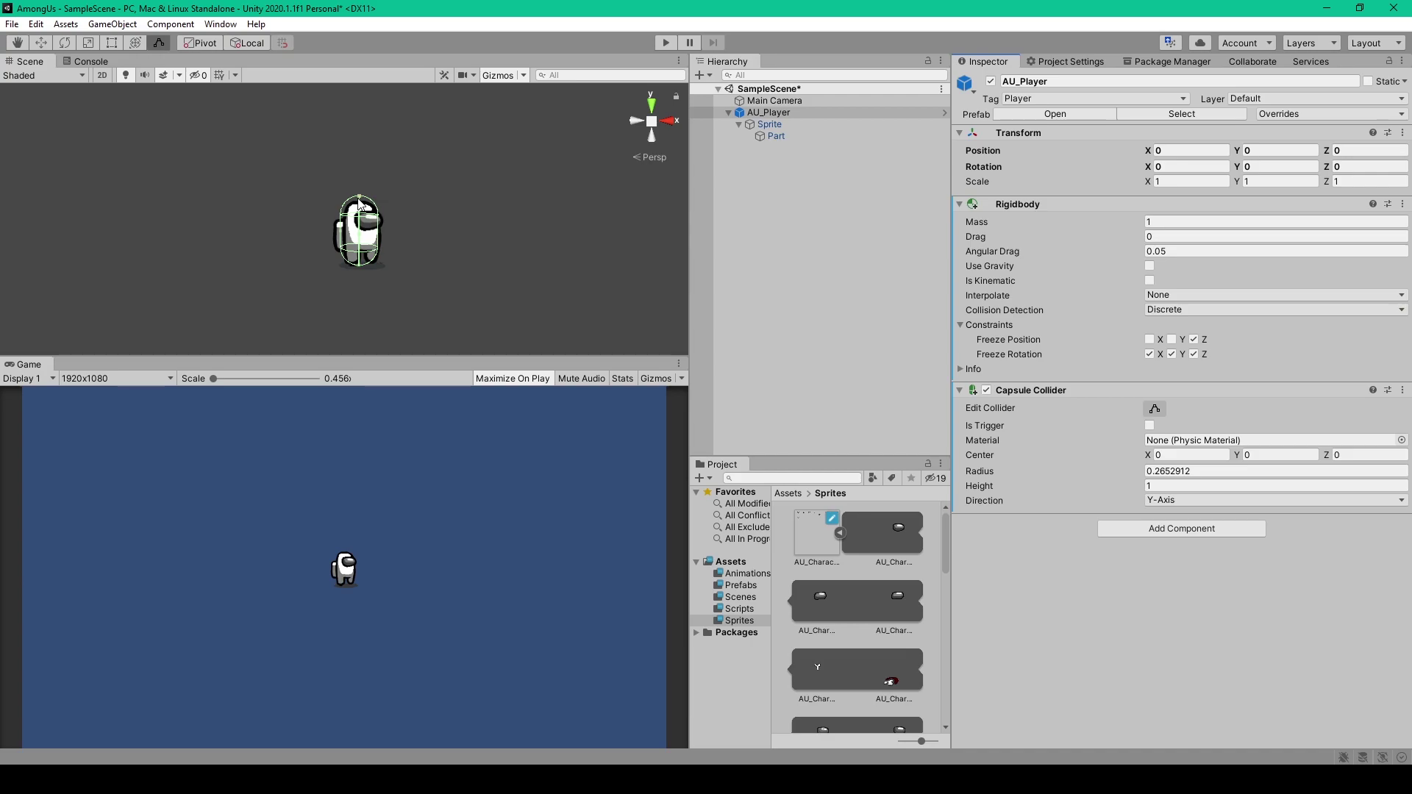
mouse_move(358, 199)
left_mouse_down()
mouse_move(360, 169)
mouse_move(360, 208)
left_mouse_up()
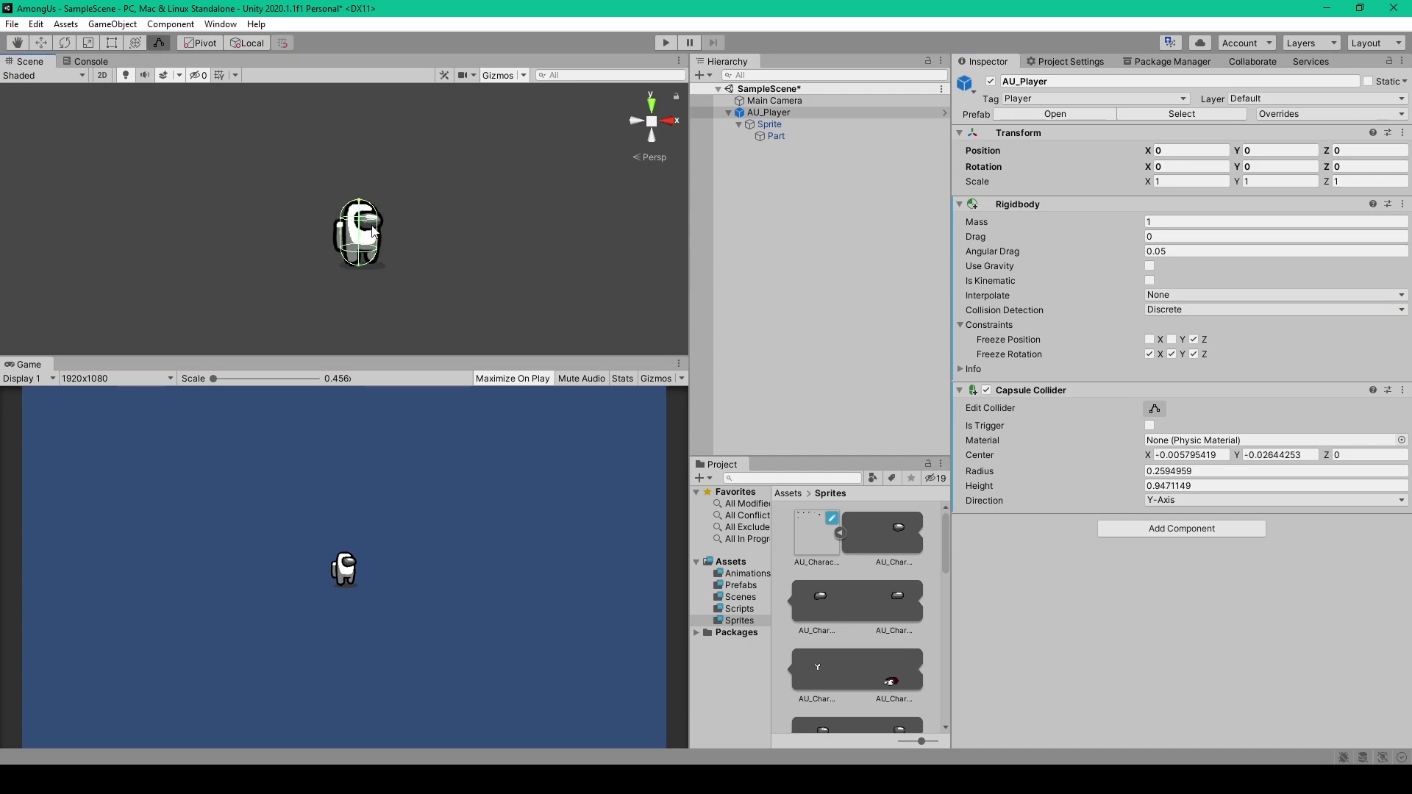
left_click_drag(380, 237, 379, 230)
Store the AU_Player object as a prefab in the Prefabs folder.
left_click(747, 587)
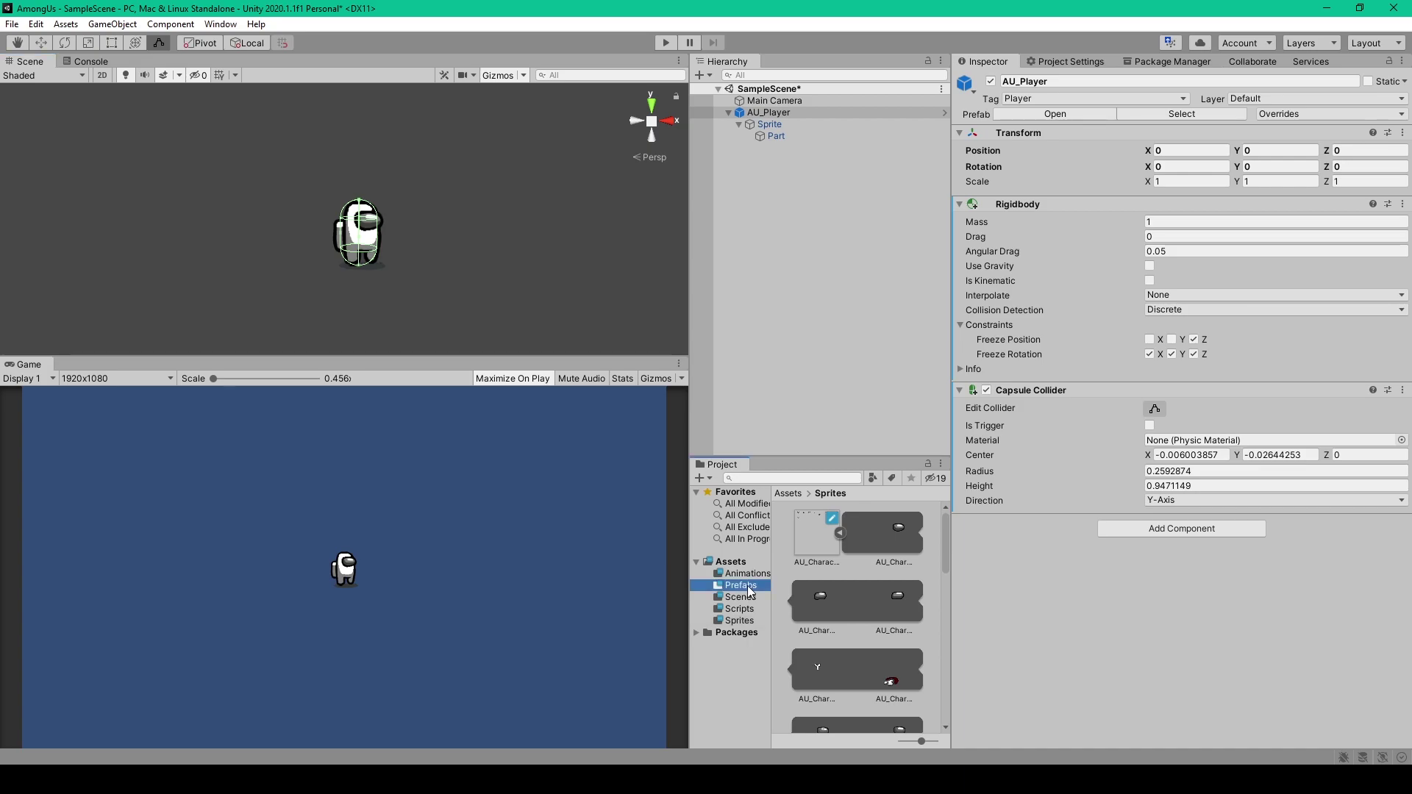
left_click(762, 114)
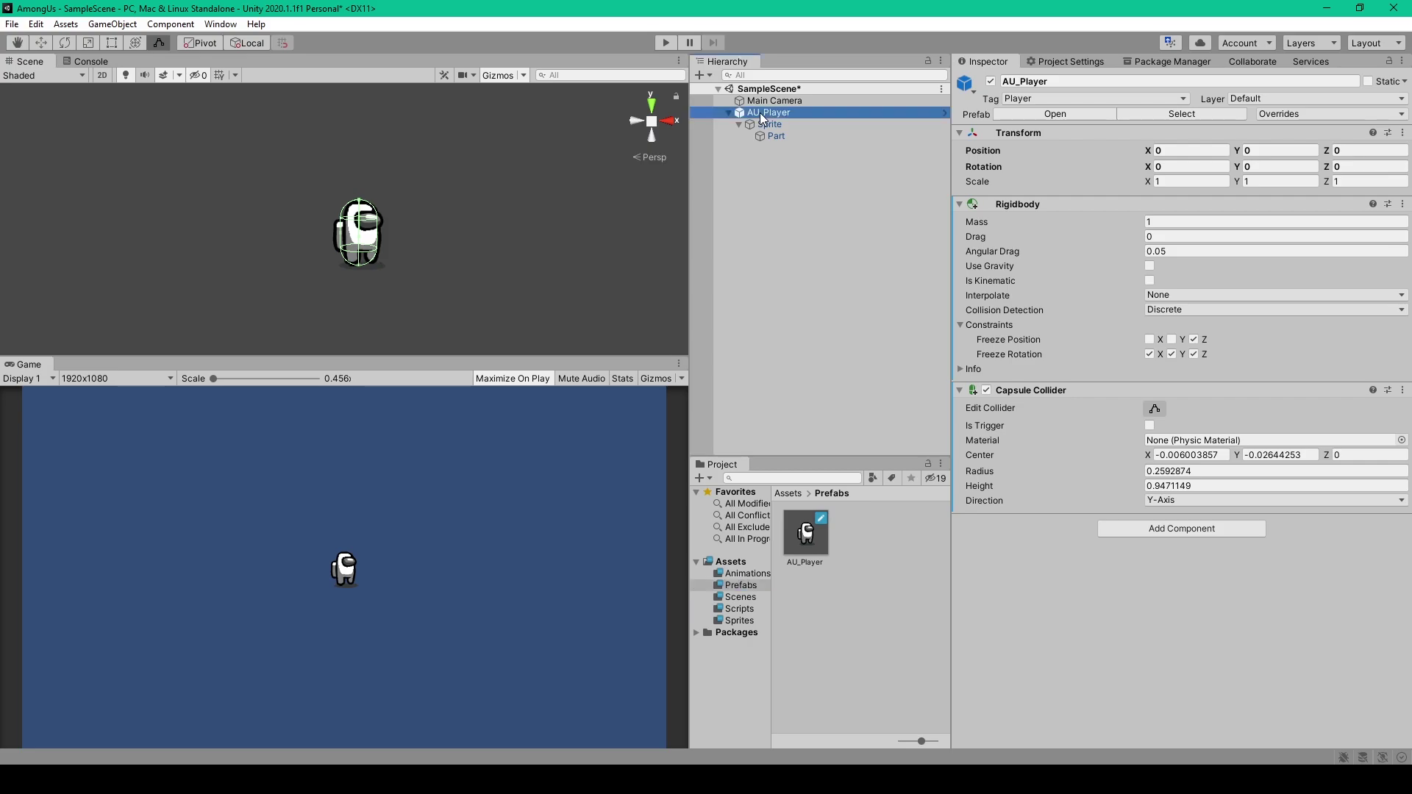
left_click_drag(760, 112, 835, 547)
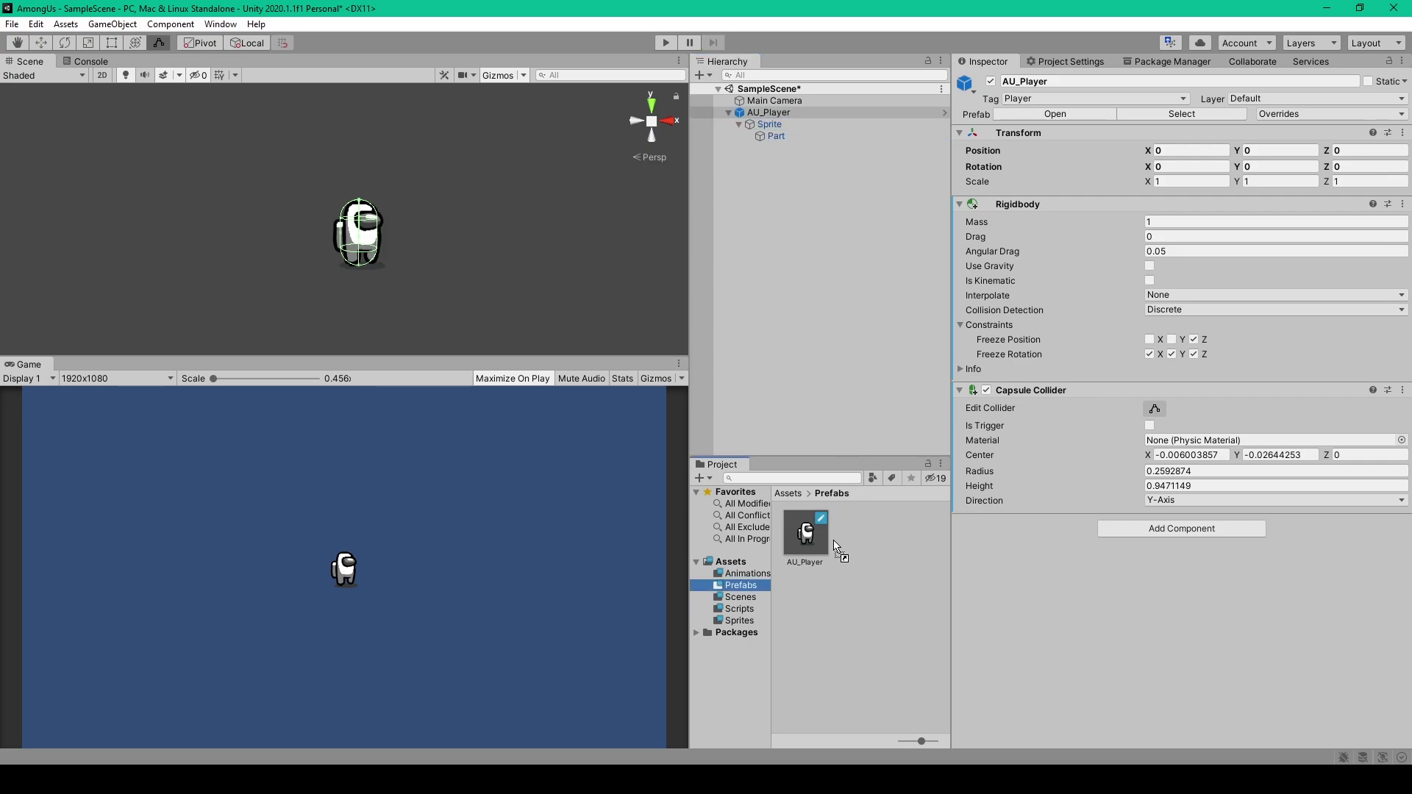